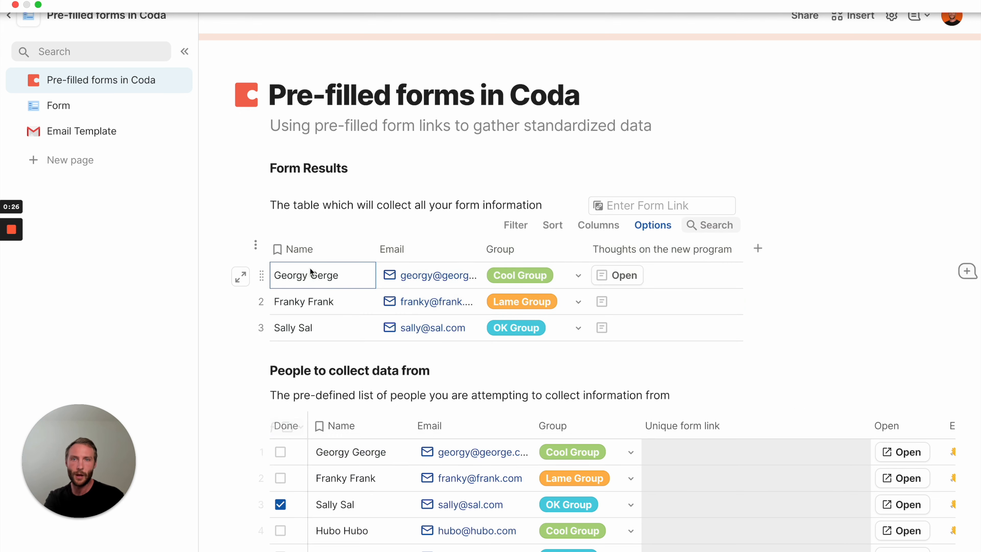
Correct the names in the first two rows of the Form Results table to match the people list.
left_click(325, 276)
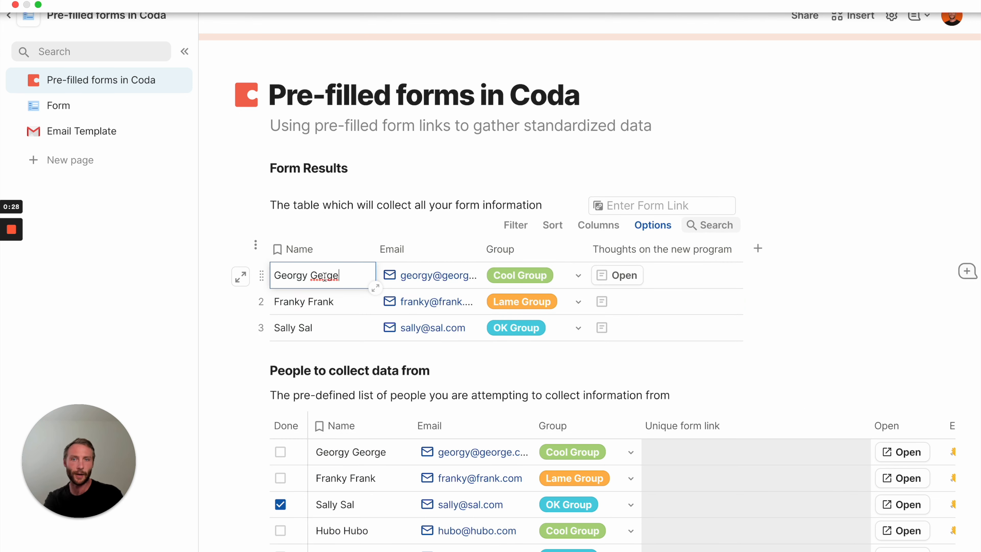
type("o")
left_click(329, 328)
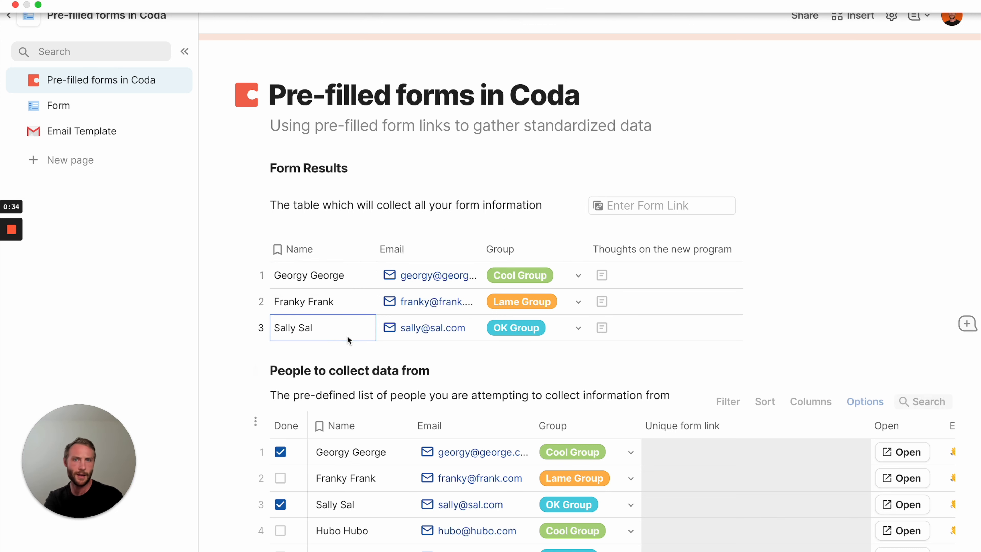
left_click(345, 309)
left_click(345, 306)
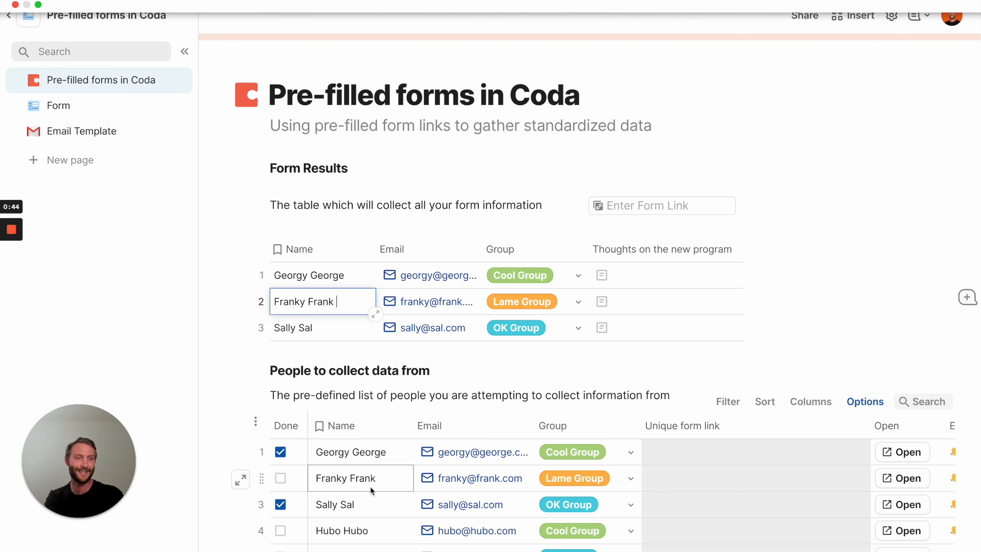
left_click(319, 333)
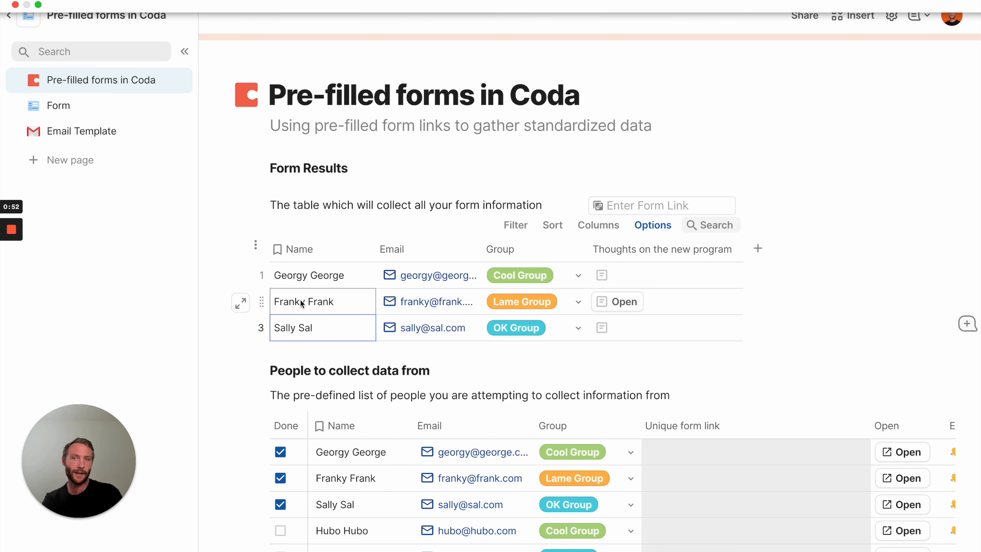
left_click(315, 298)
left_click(315, 297)
left_click(319, 284)
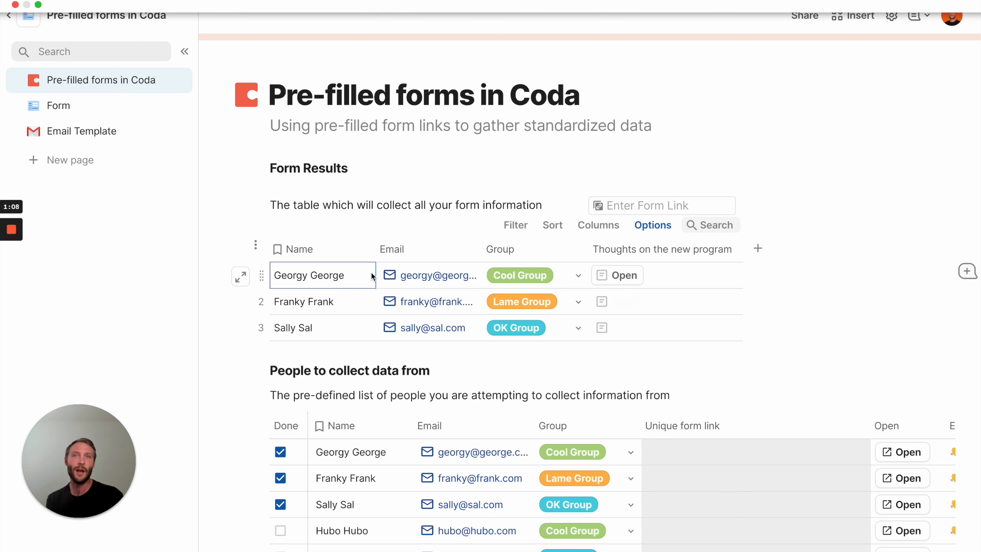
In the Form page's publishing privacy options, enable including hidden columns for URL parameters and including all lookup columns.
scroll(371, 272, "up", 2)
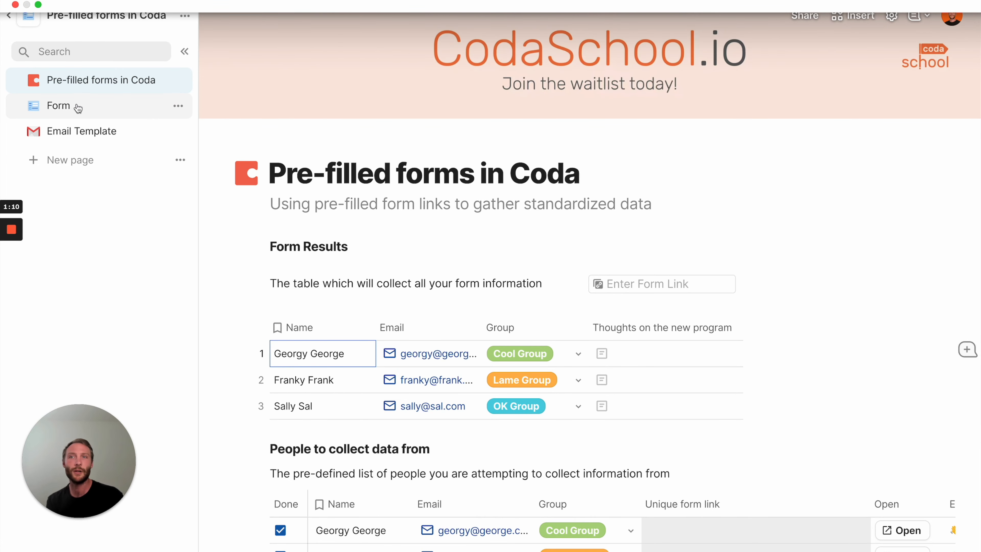
left_click(74, 105)
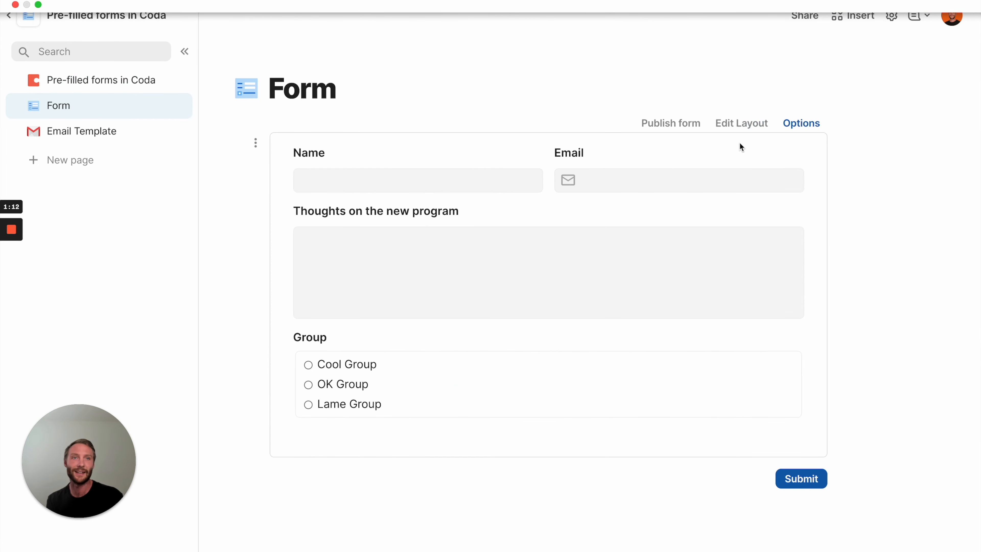
left_click(693, 127)
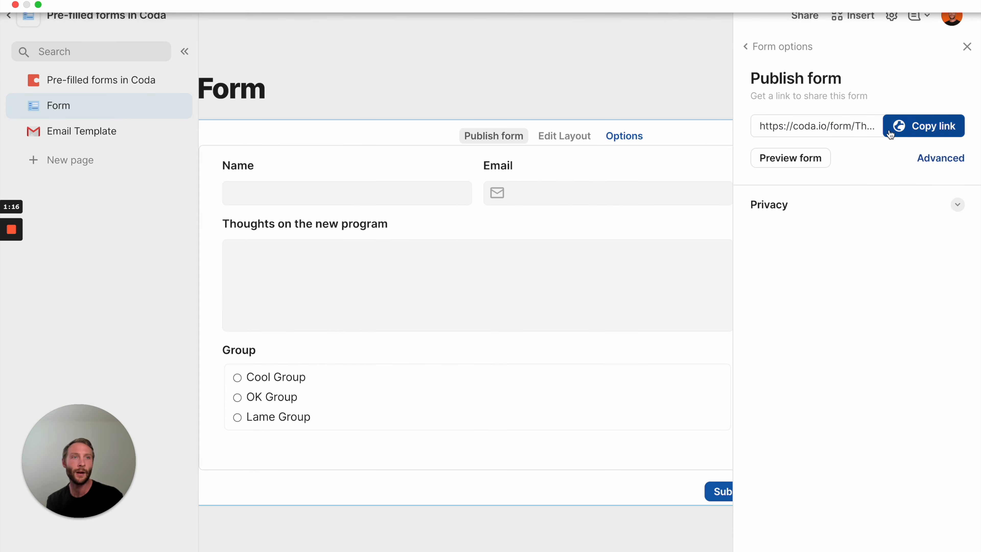
left_click(957, 205)
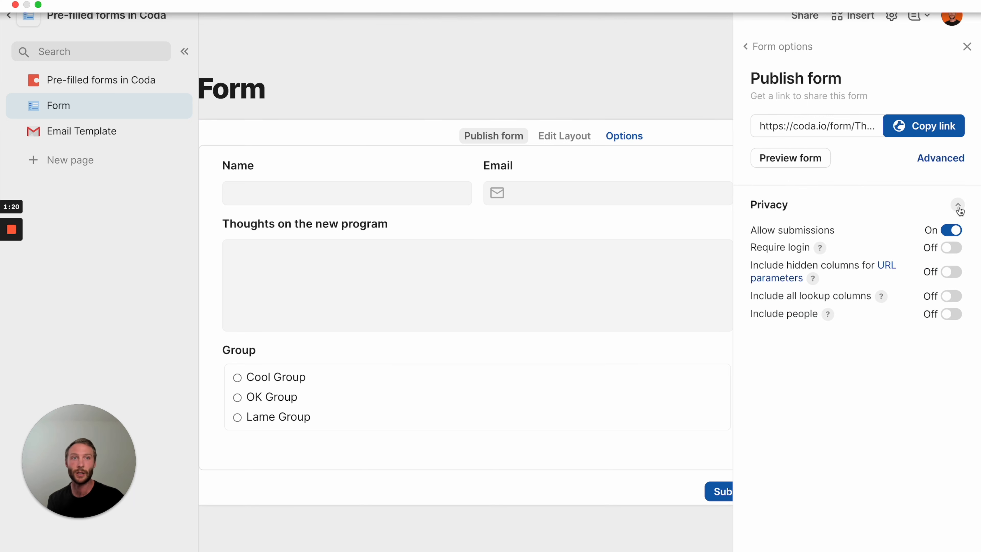
left_click(955, 279)
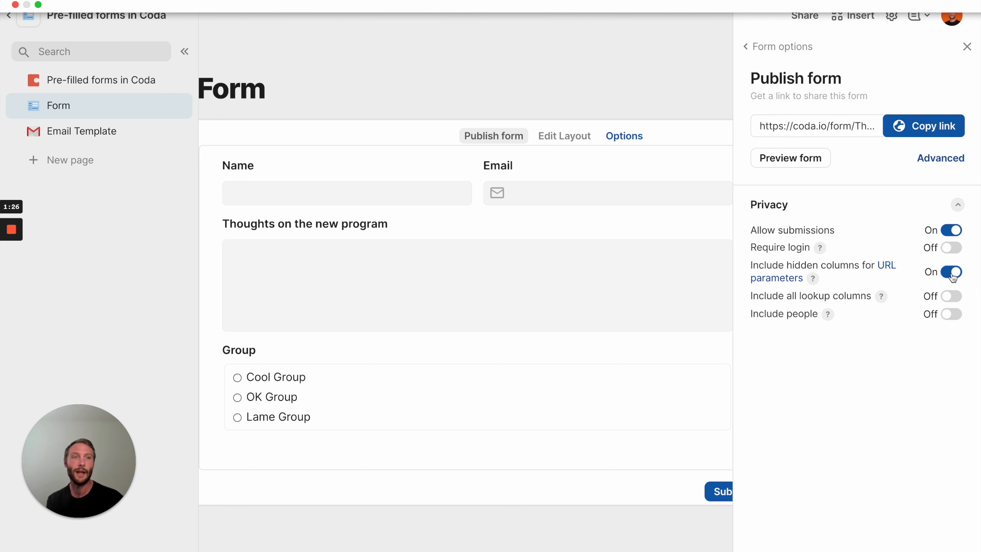
left_click(958, 301)
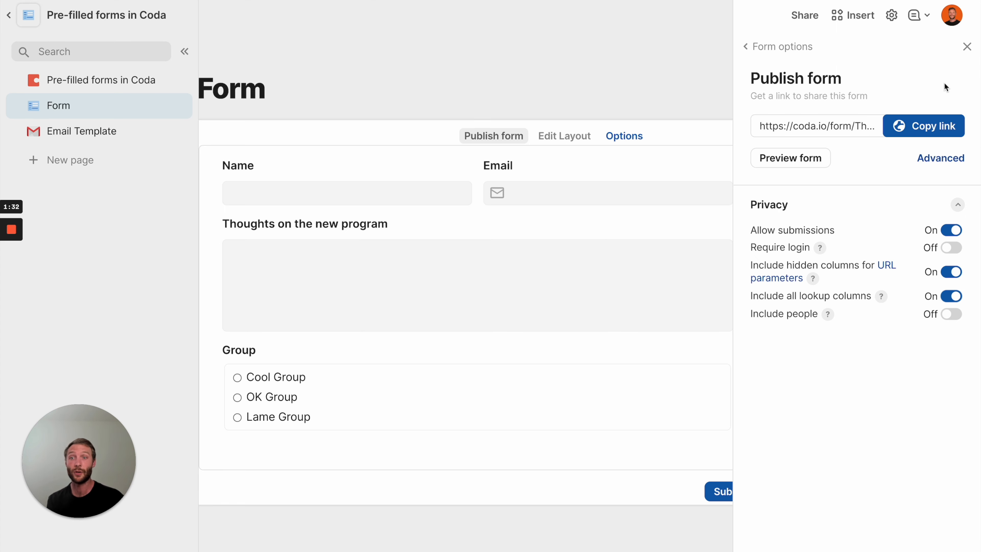
Copy the published form link and open it in a new browser tab to inspect the form's entry fields.
left_click(921, 129)
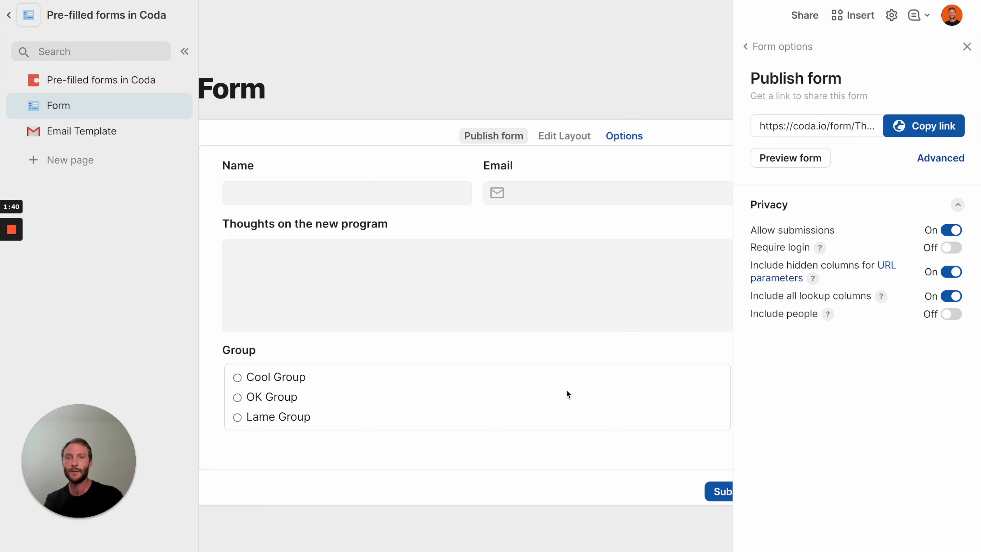
key("super+t")
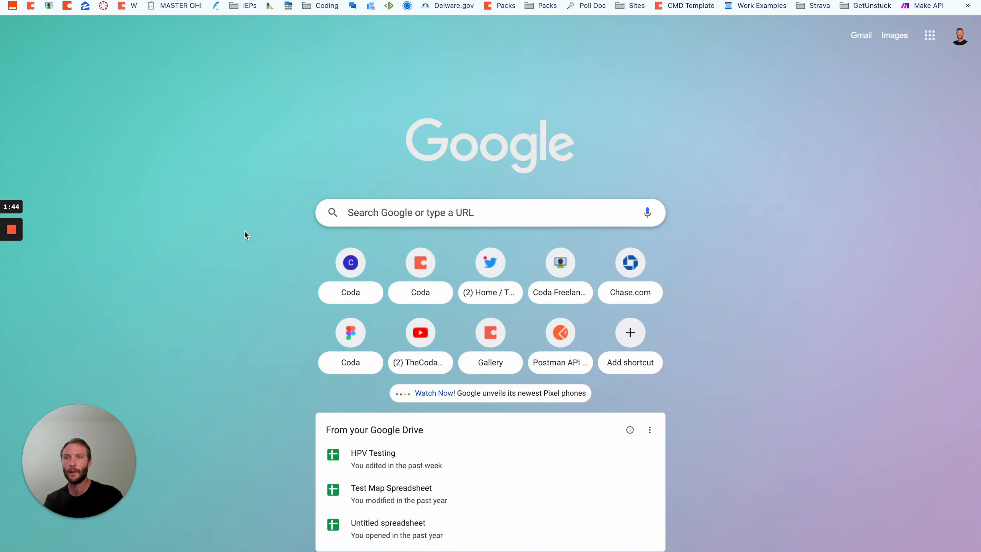
mouse_move(12, 276)
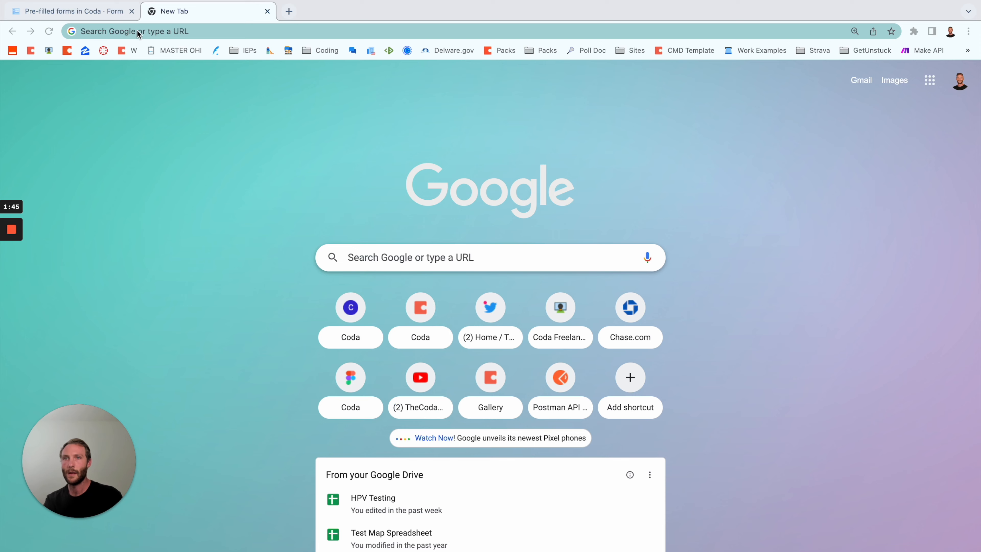
left_click(137, 30)
key("super+v")
key("Return")
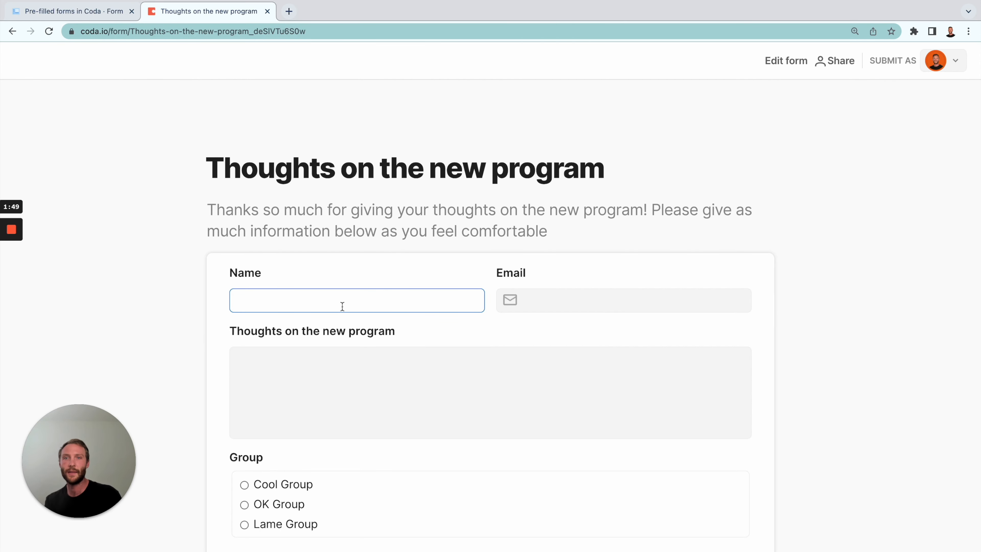
left_click(547, 308)
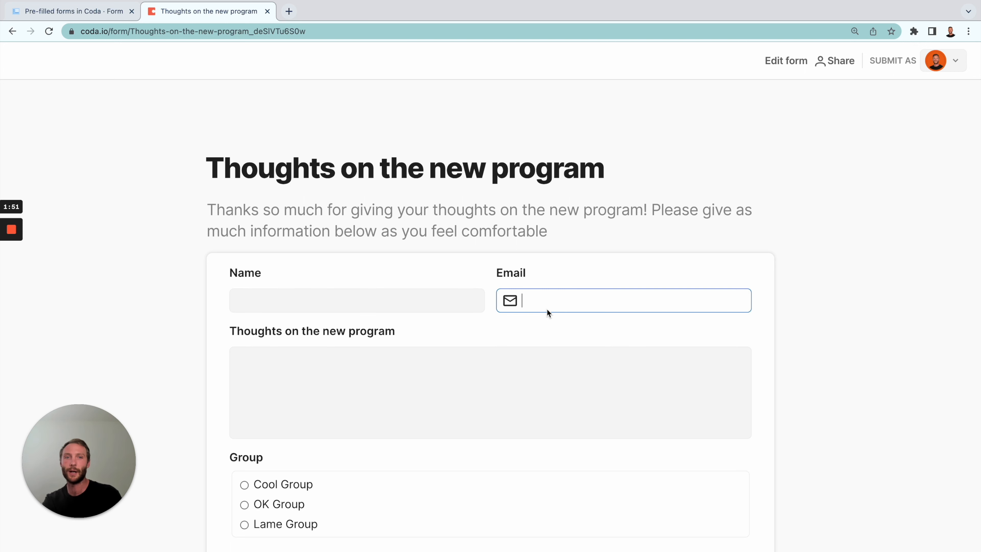
left_click(455, 375)
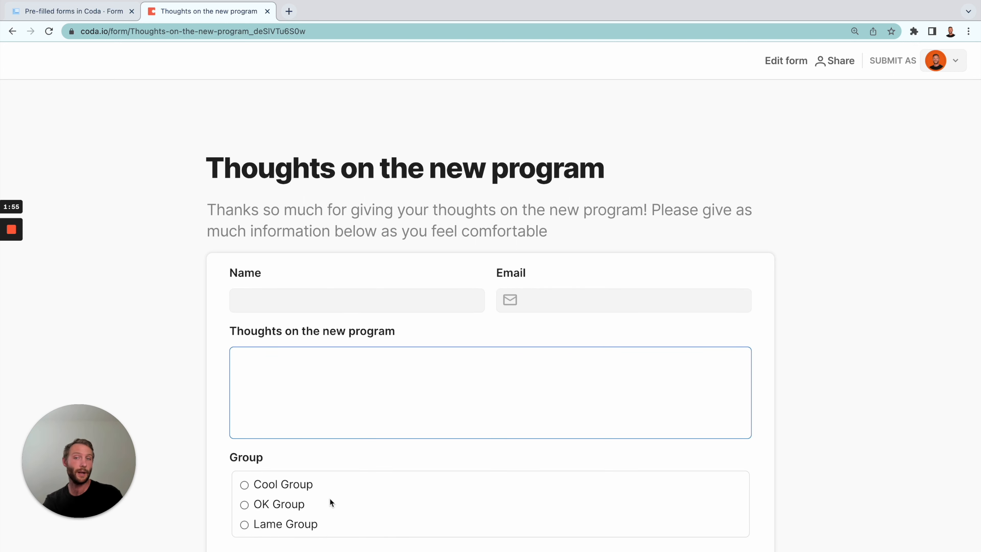
left_click(416, 297)
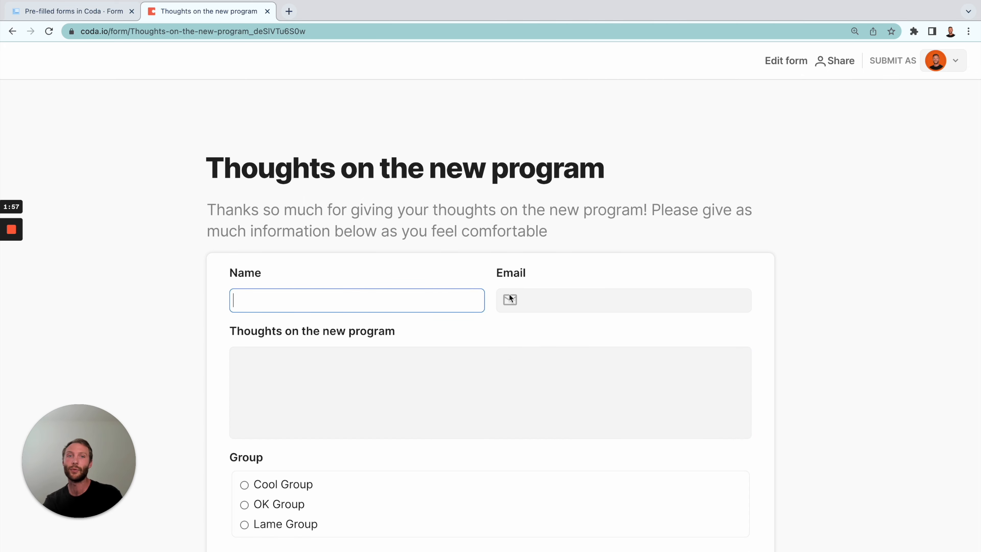
left_click(575, 299)
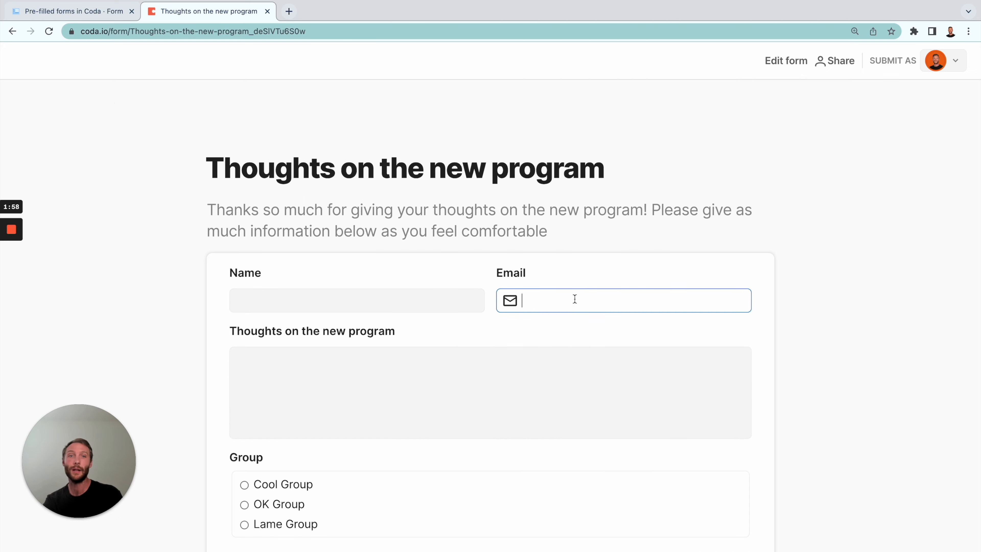
Hide the Group column in the form's layout, check the privacy settings and finish editing the layout.
left_click(92, 11)
left_click(556, 180)
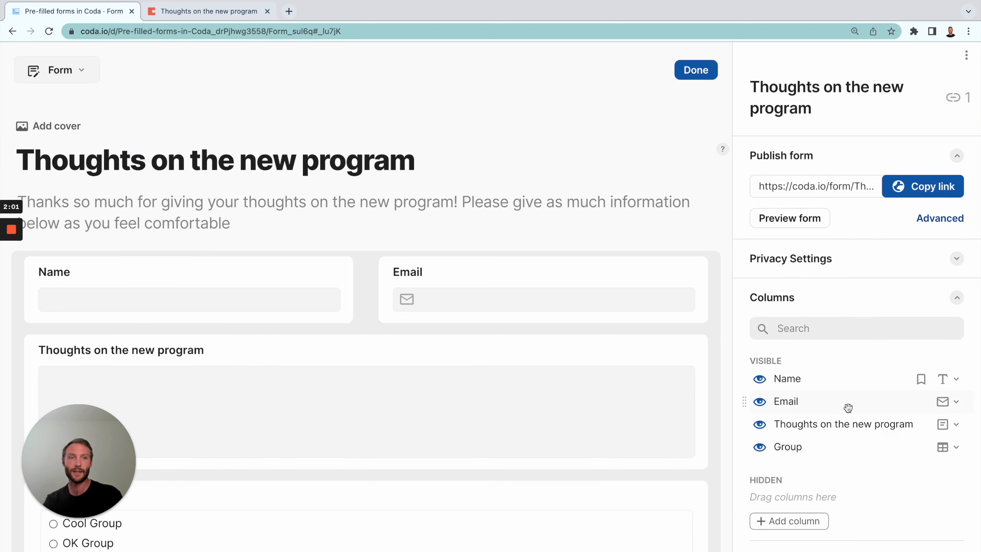
left_click(758, 450)
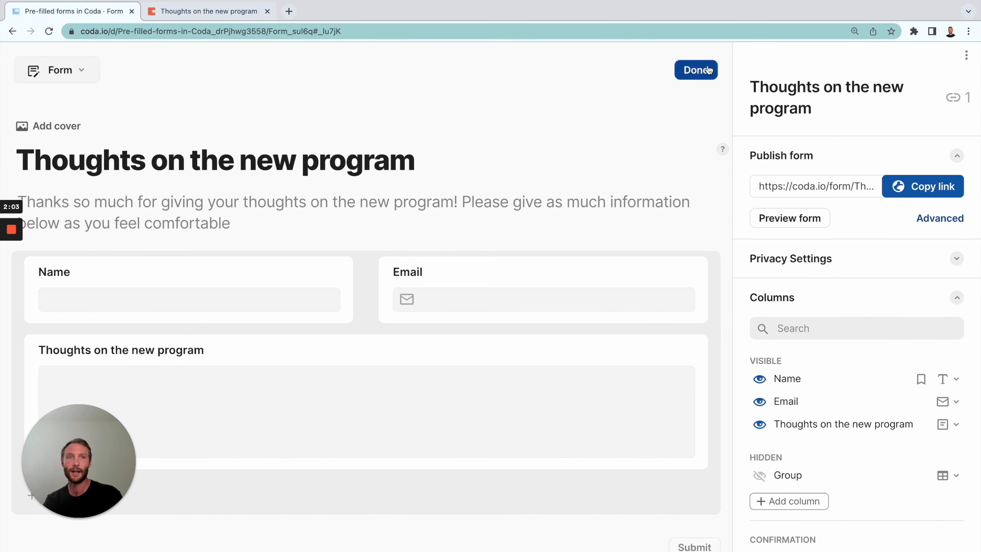
left_click(956, 258)
mouse_move(805, 341)
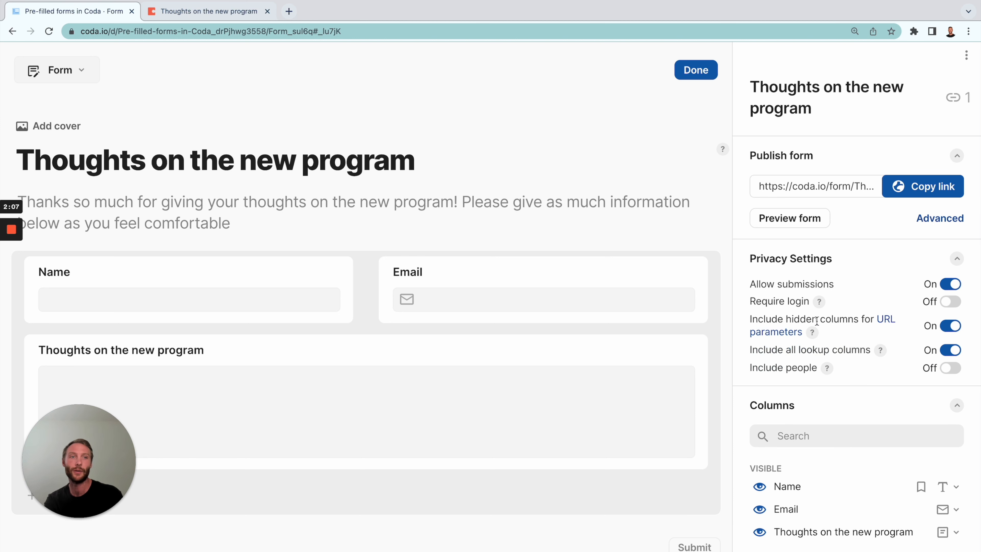
left_click(712, 78)
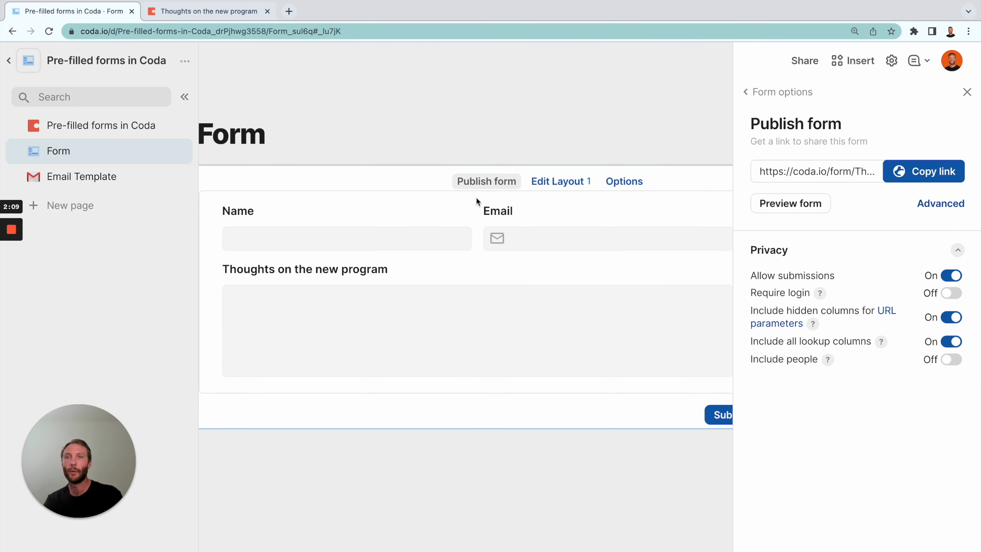
Copy the form link, paste it into the Enter Form Link control on the Pre-filled forms in Coda page, and check the control's settings.
left_click(925, 176)
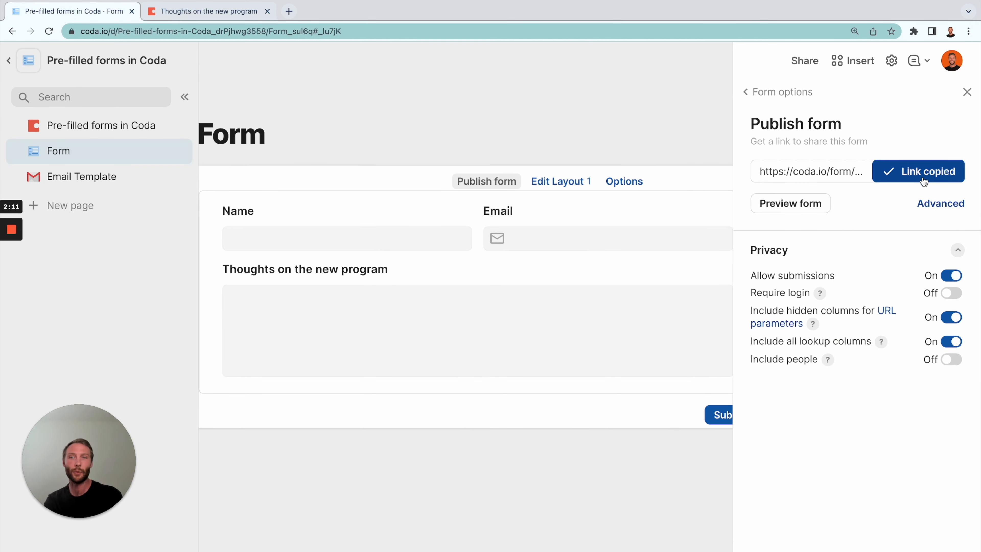
left_click(92, 120)
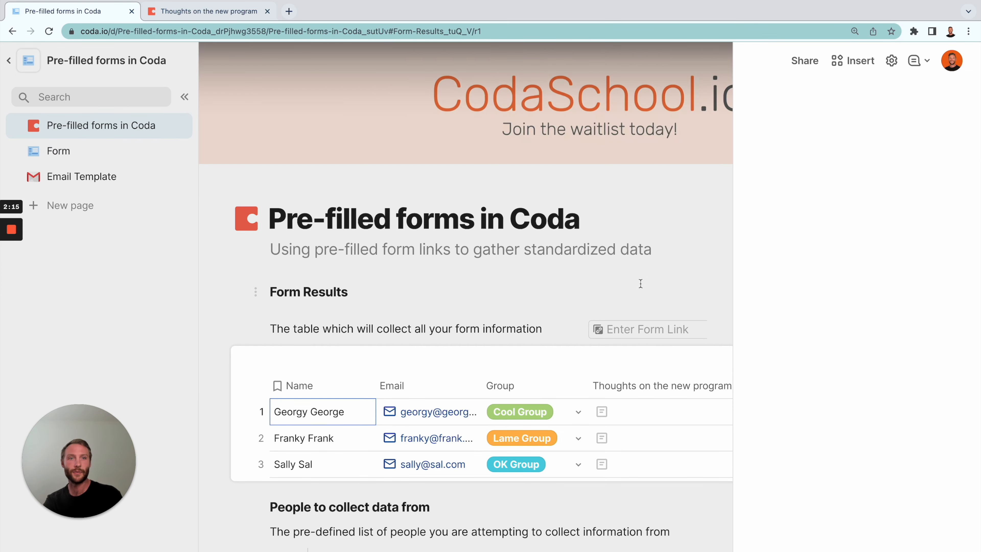
scroll(648, 282, "down", 3)
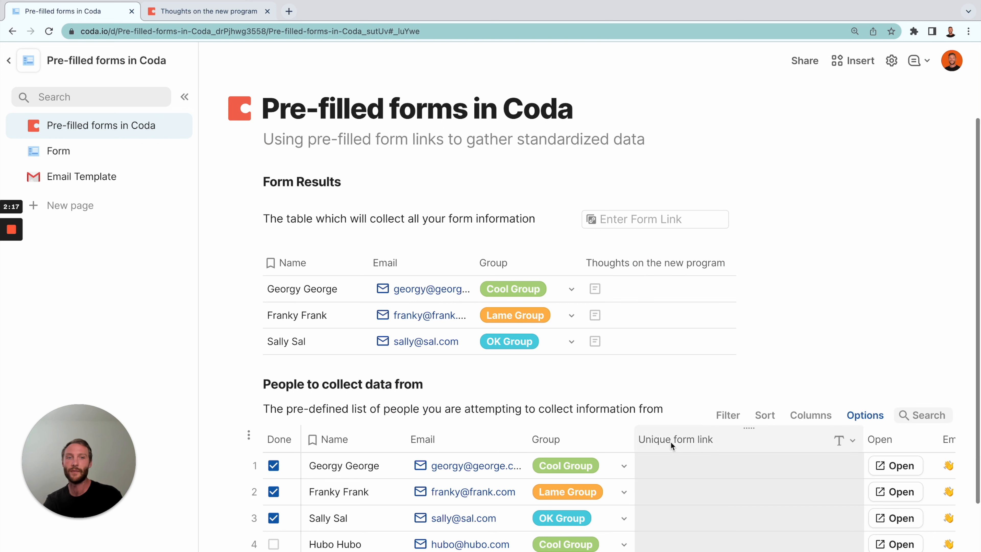
left_click(669, 465)
left_click(378, 498)
left_click(365, 526)
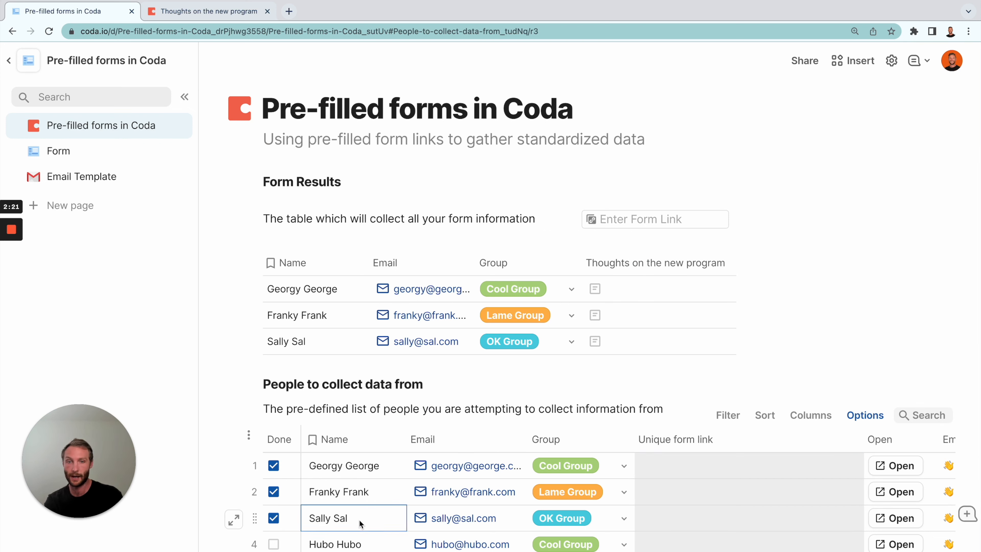
left_click(793, 490)
left_click(661, 212)
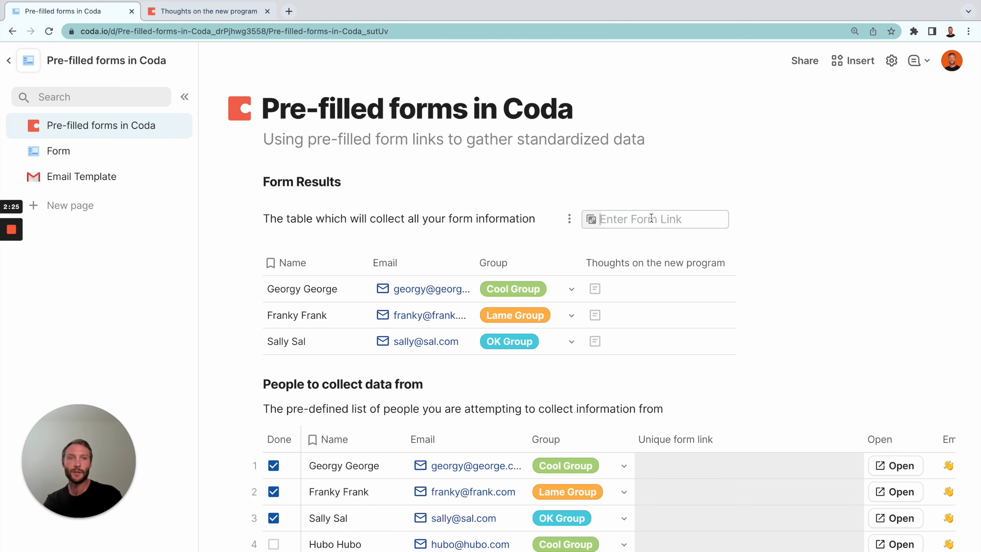
key("super+v")
left_click(806, 263)
right_click(671, 219)
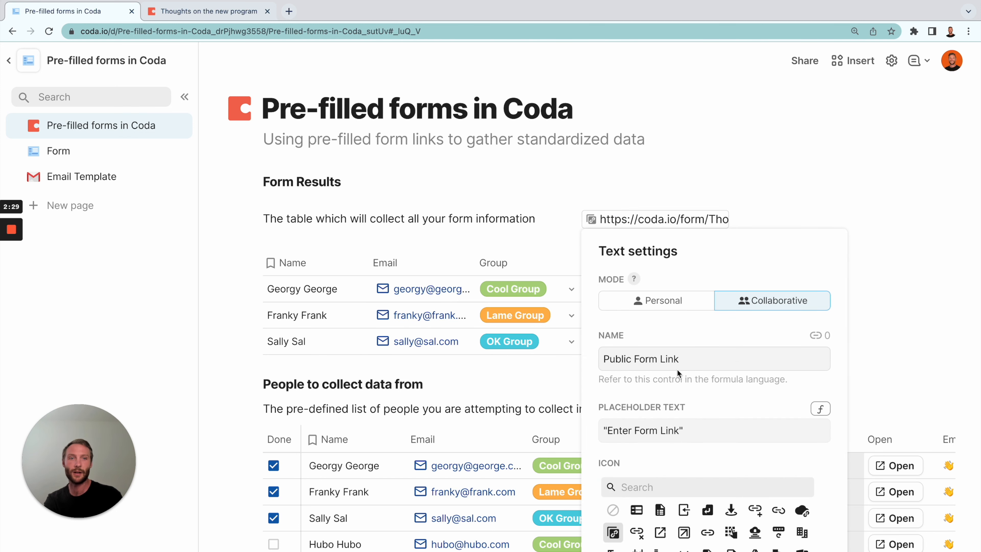
left_click(860, 488)
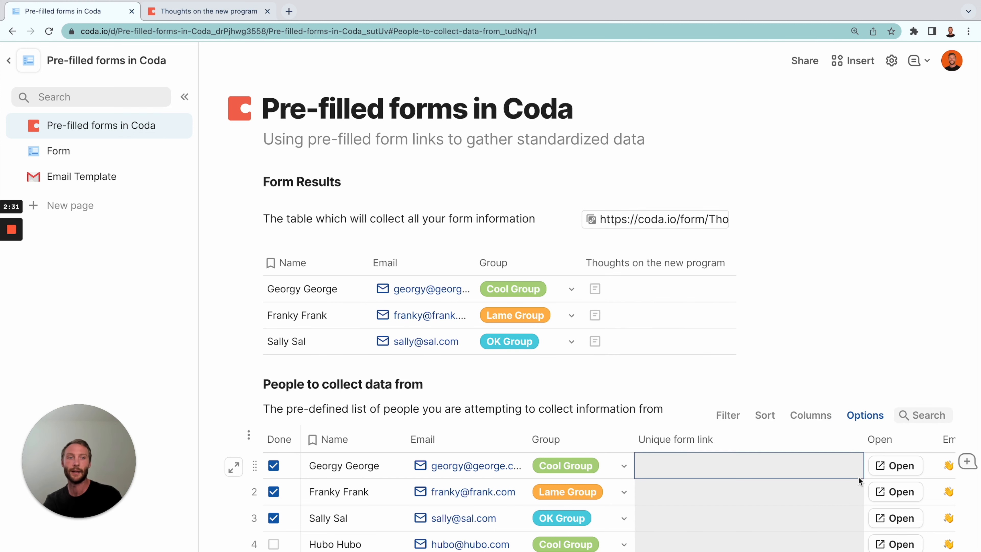
Start a Format formula in the Unique form link column with template "{1}" and Public Form Link as its first value.
left_click(715, 440)
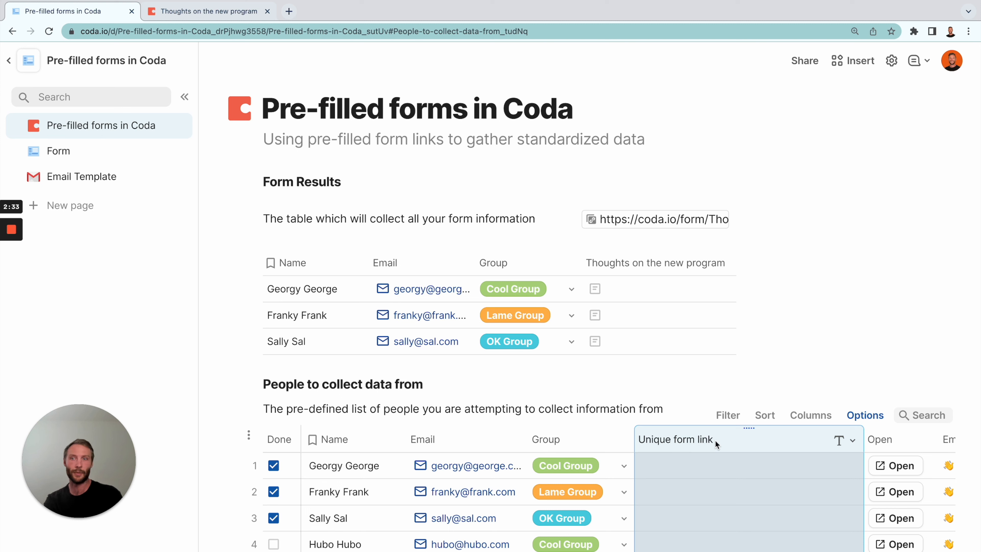
key("equal")
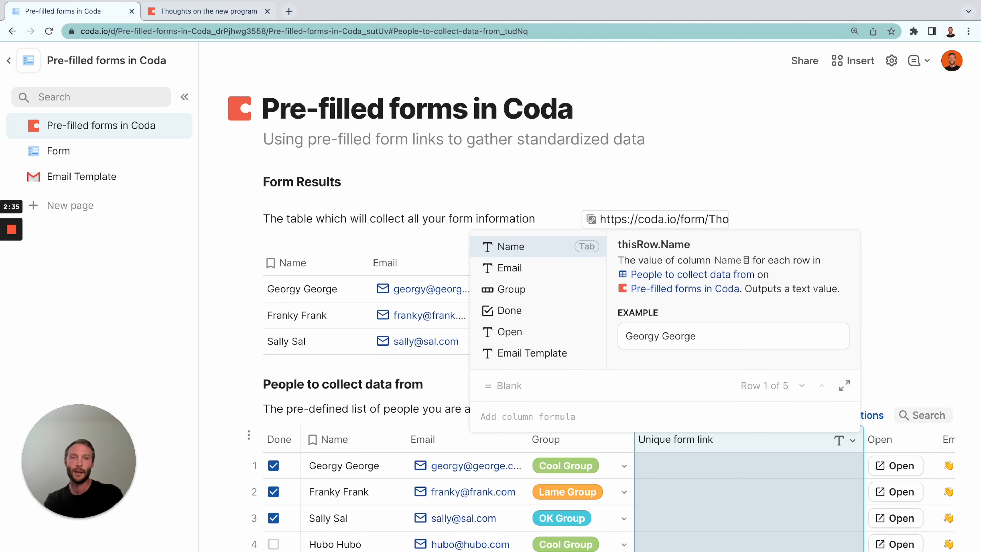
type("form")
key("Down")
key("Tab")
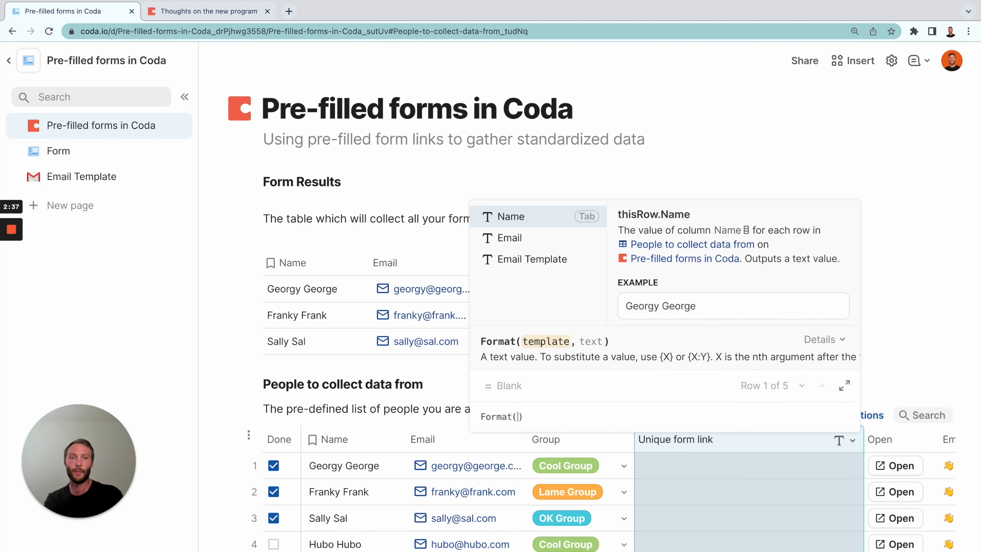
type("\"{")
key("BackSpace")
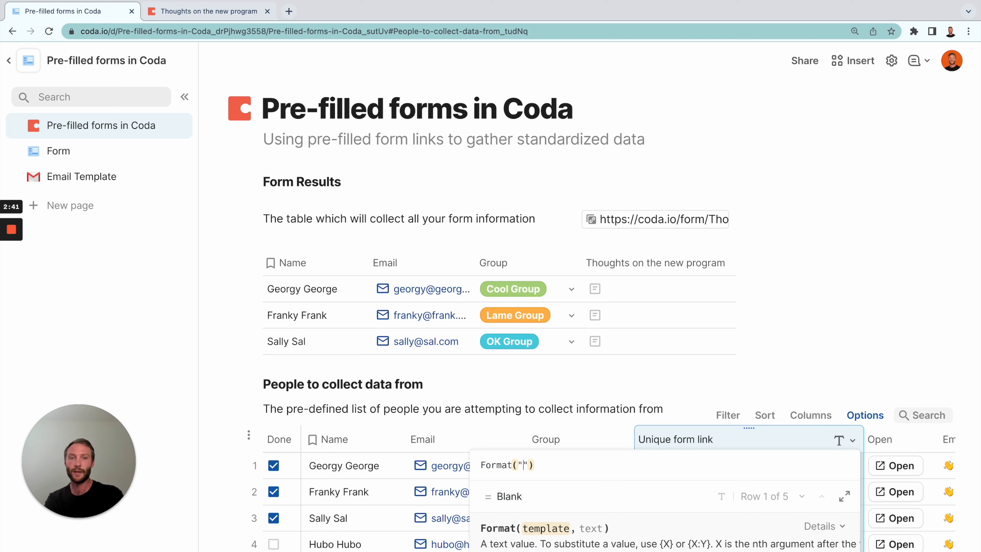
type("{1}\"")
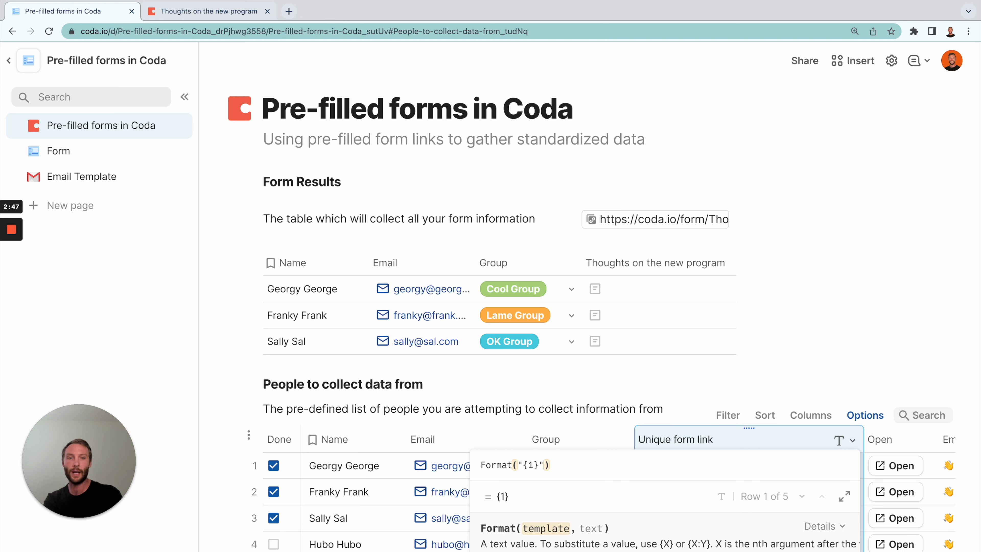
type(",public")
key("Return")
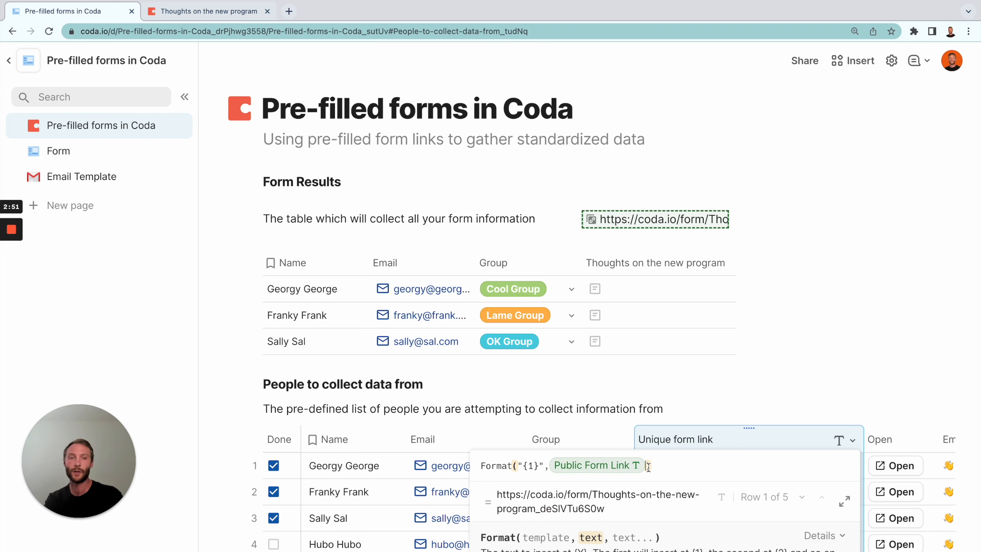
Try a second placeholder {2} in the template with the sample text "DOG" as its value, and remove the sample value.
left_click(540, 468)
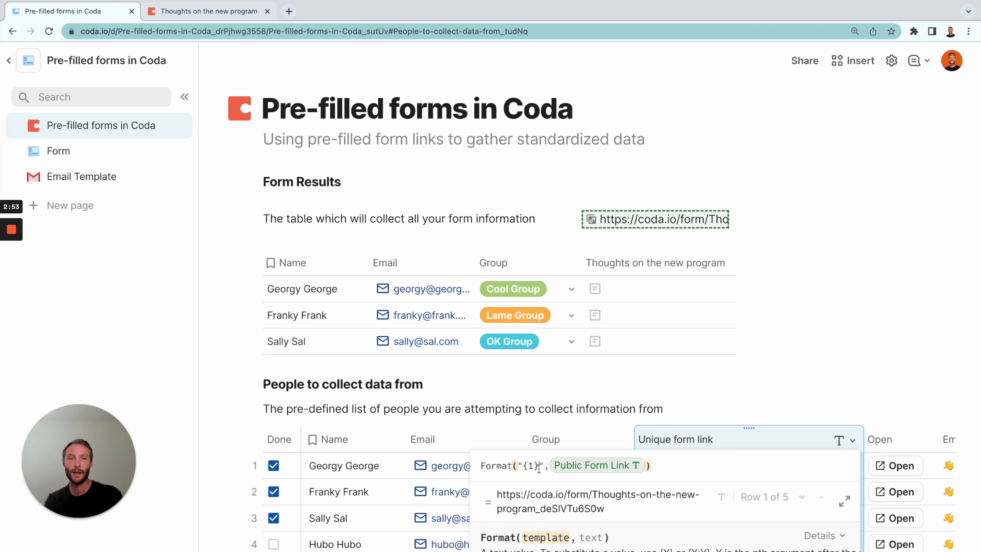
type("{")
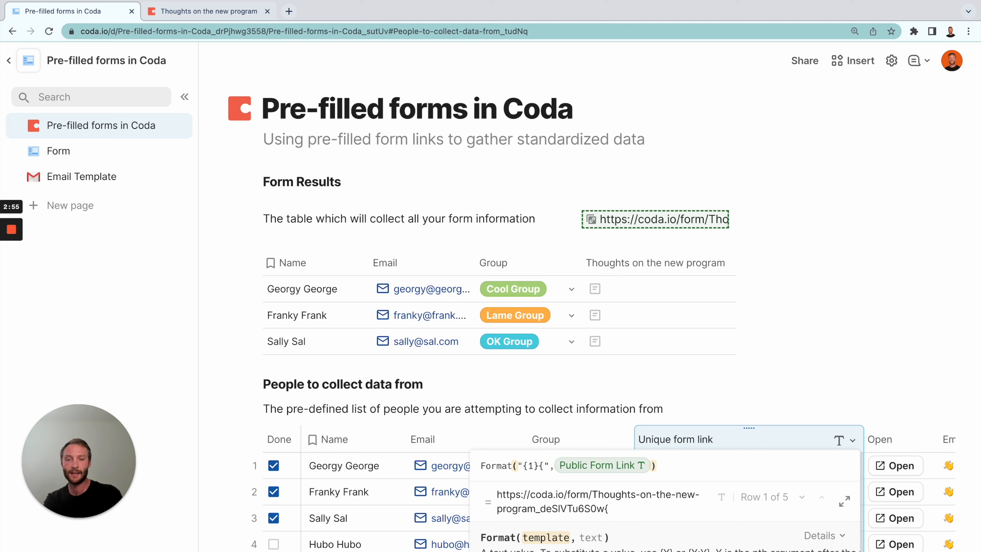
type("2}")
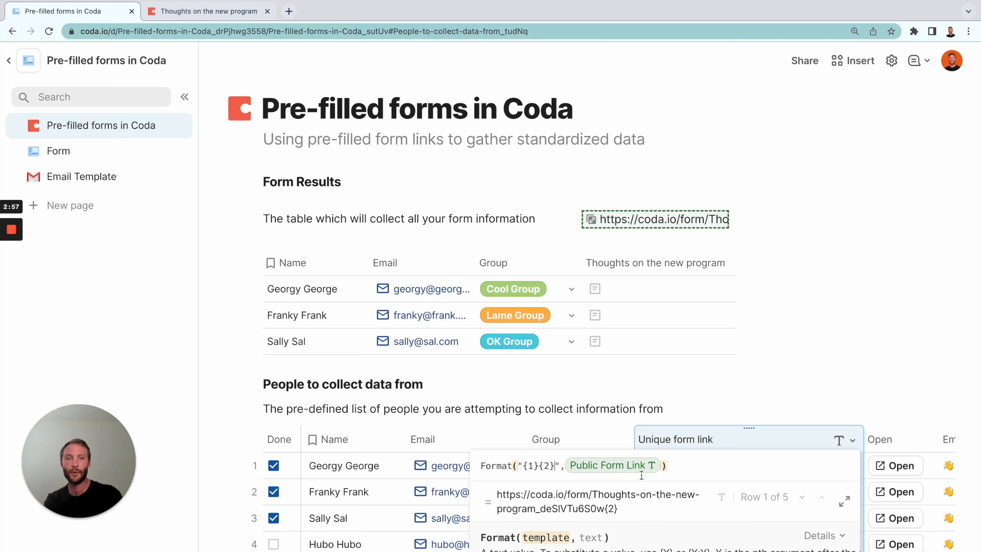
type(",Name")
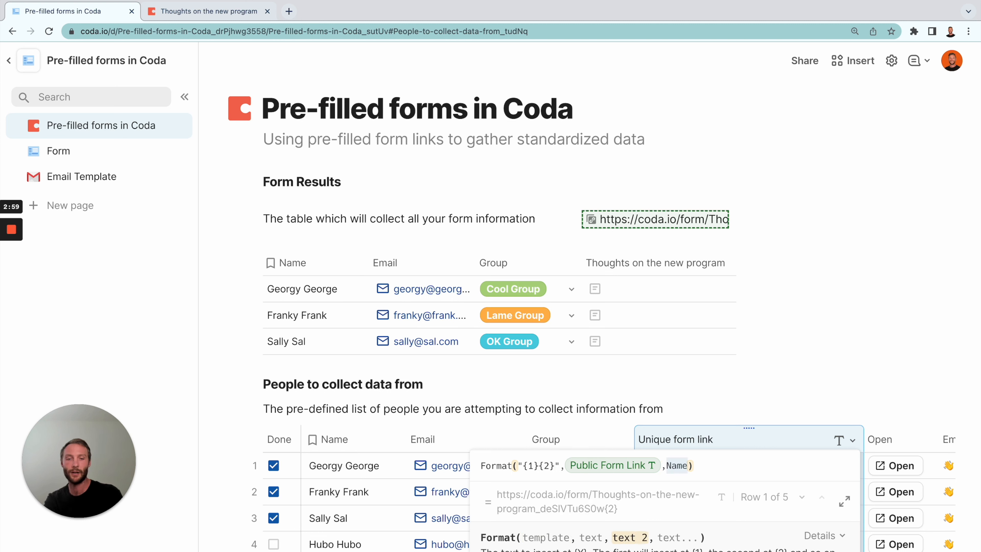
type("\"DOG")
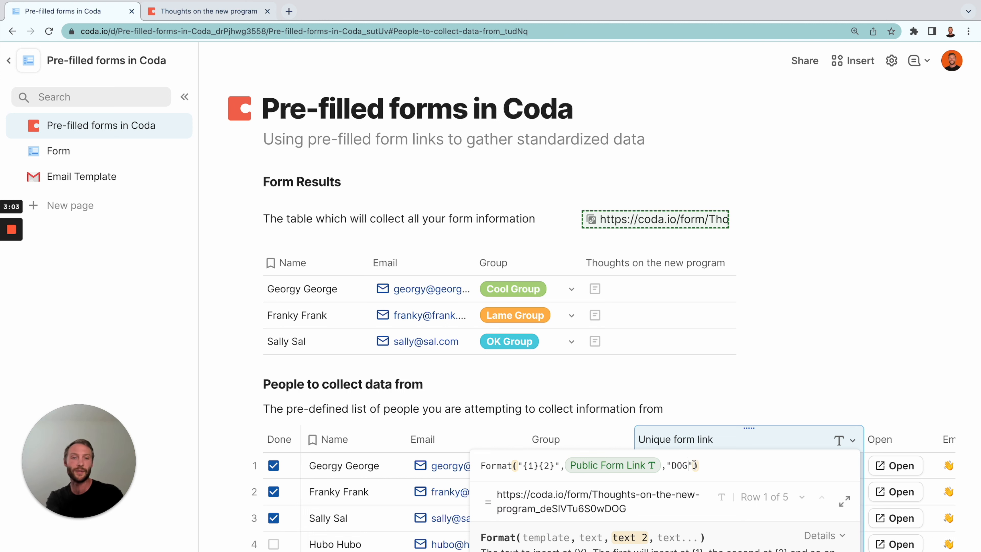
key("BackSpace")
key("BackSpace")
key("BackSpace")
key("BackSpace")
key("BackSpace")
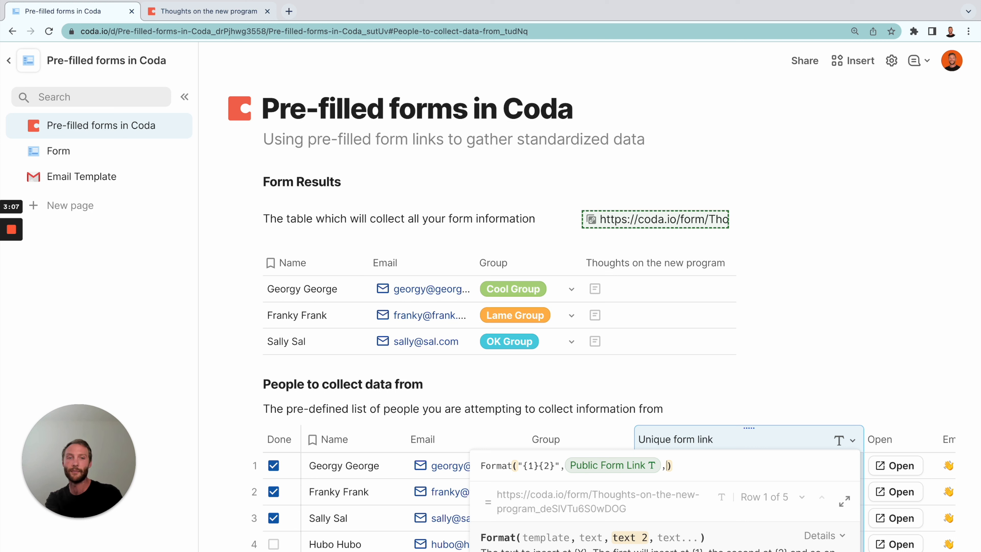
key("BackSpace")
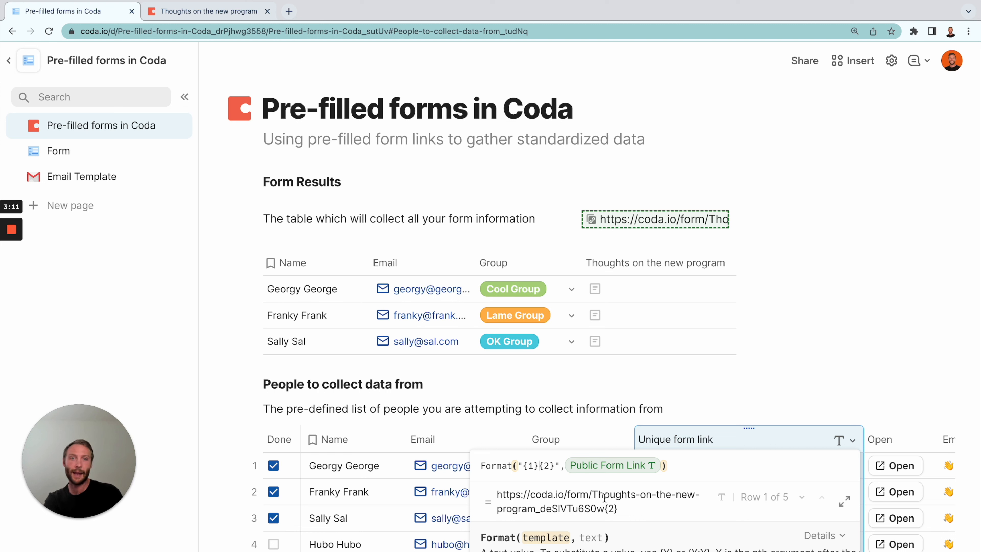
Extend the formula's template after {1} with the URL parameter ?Name={2}.
type("?")
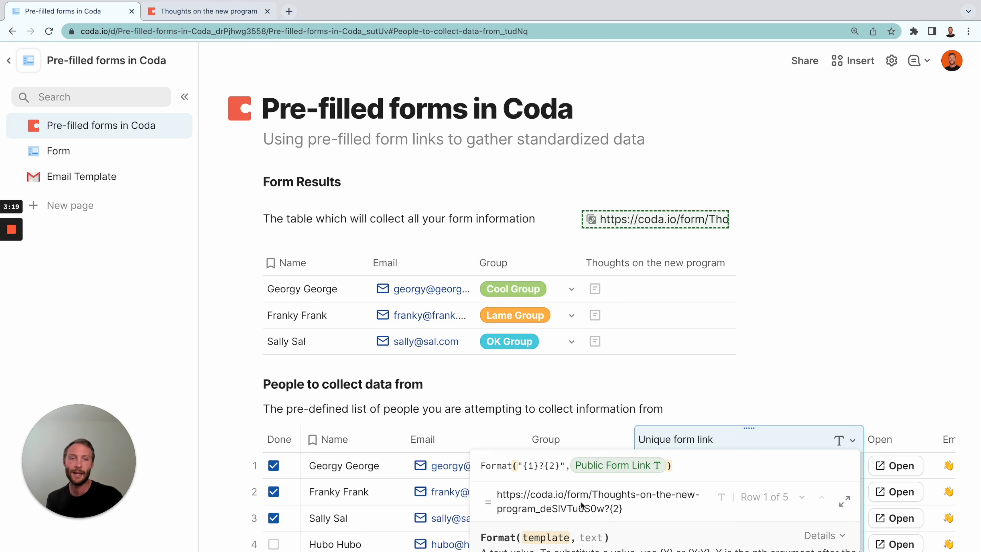
left_click(666, 468)
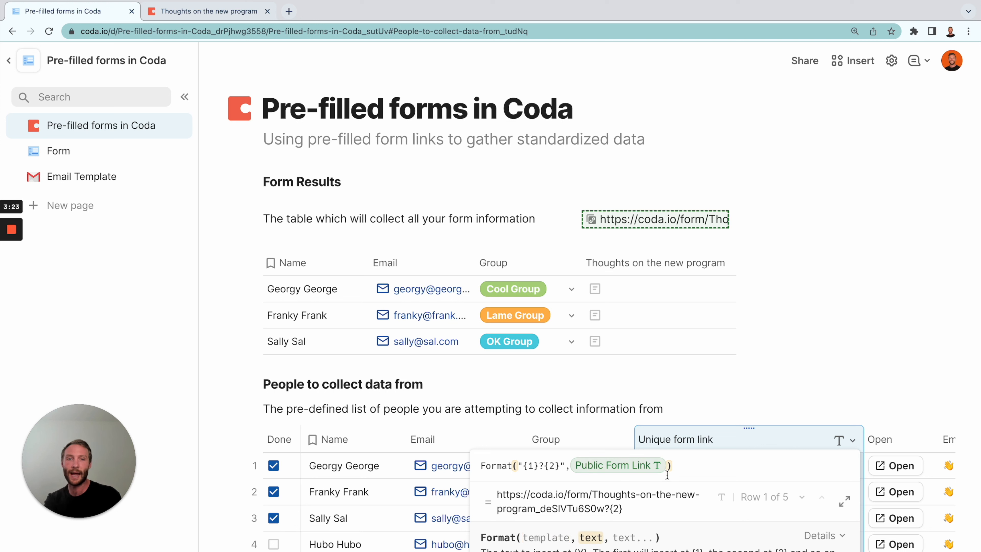
left_click(560, 467)
key("BackSpace")
key("BackSpace")
key("BackSpace")
type("Name")
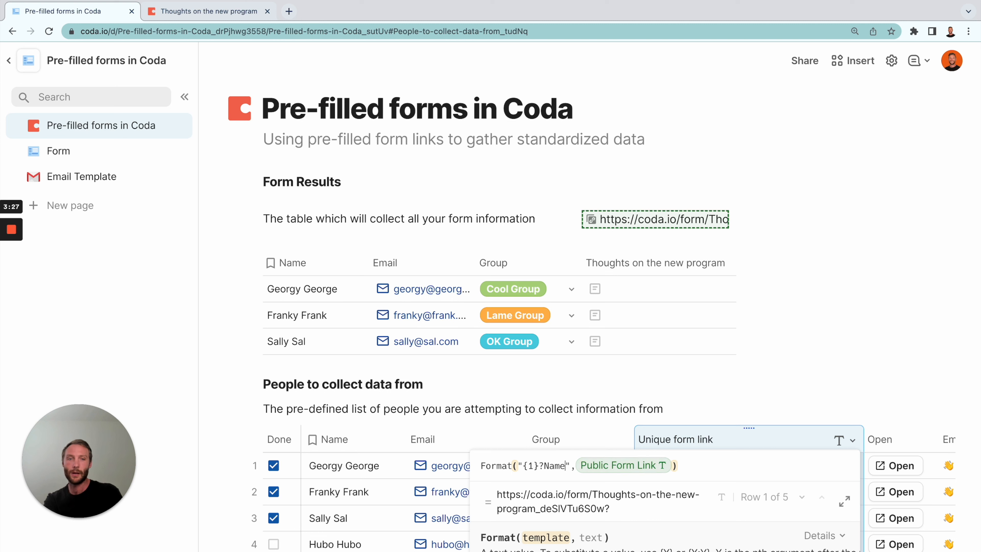
type("=")
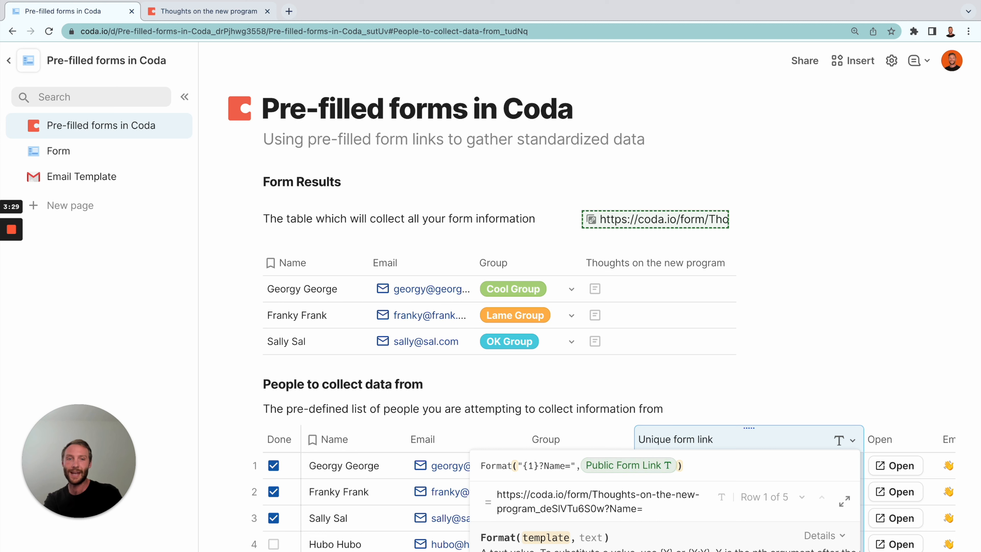
type("{2}")
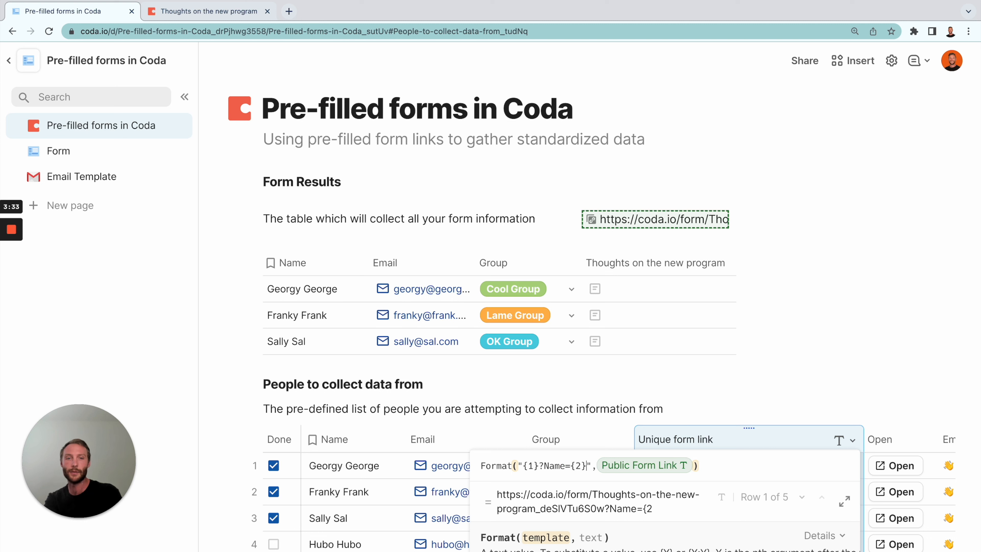
Append the parameter &Email={3} to the formula's template.
type("&")
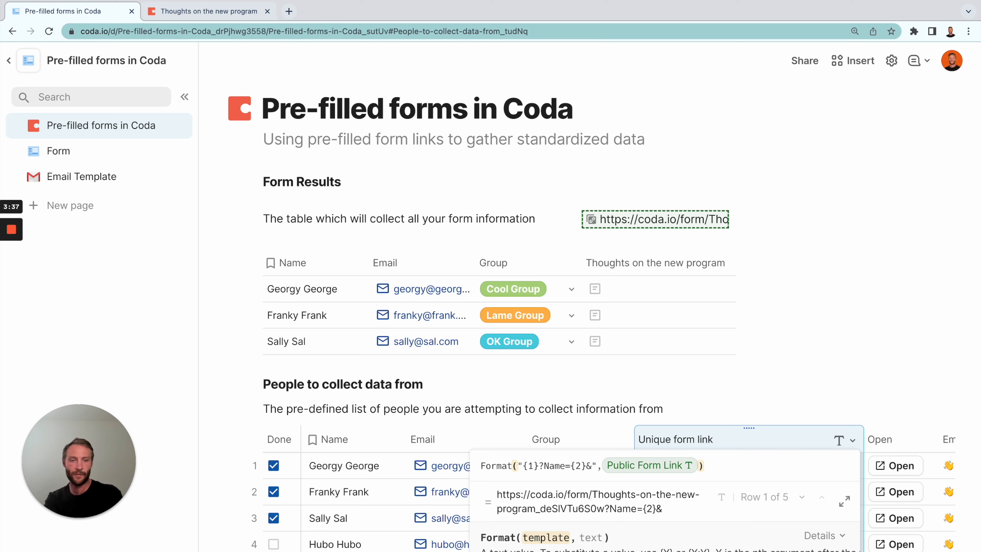
type("Email")
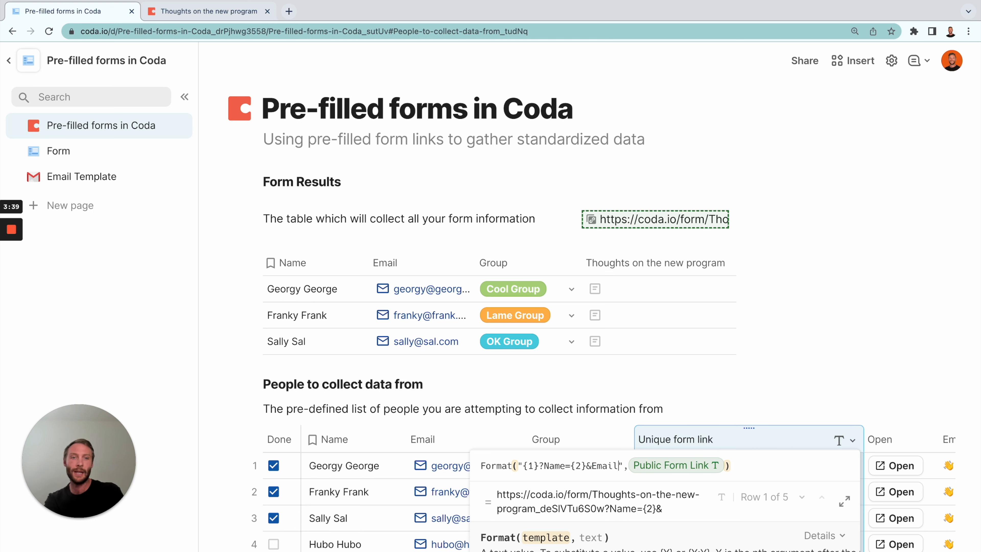
type("={3}")
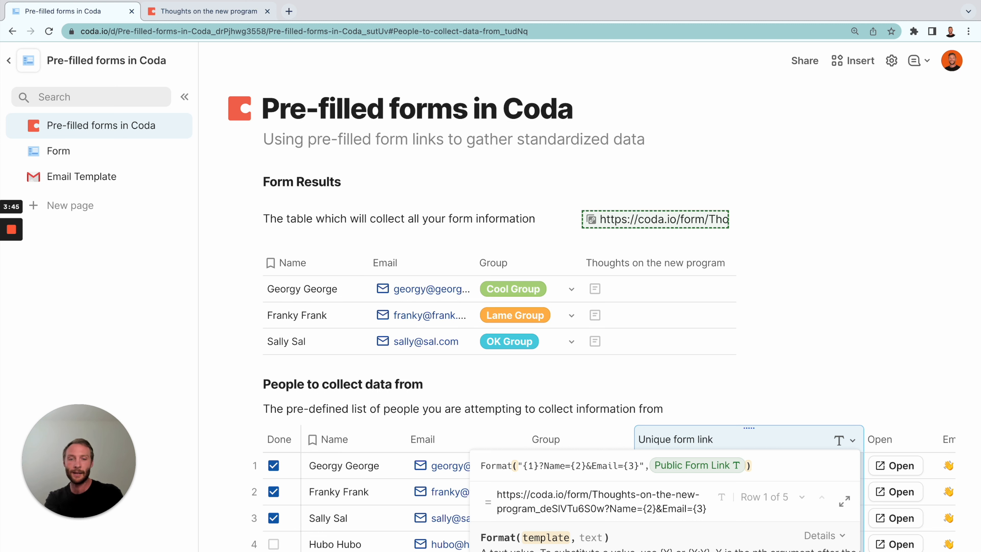
Append the parameter &Group={4} to the formula's template, capitalised like the column name.
type("&group")
key("BackSpace")
key("BackSpace")
key("BackSpace")
key("BackSpace")
key("BackSpace")
type("Group")
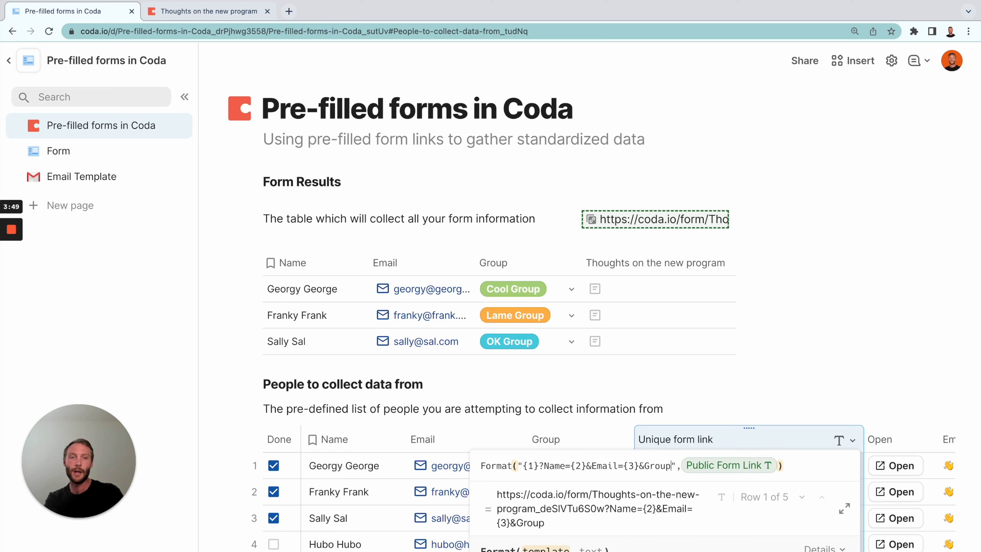
double_click(554, 465)
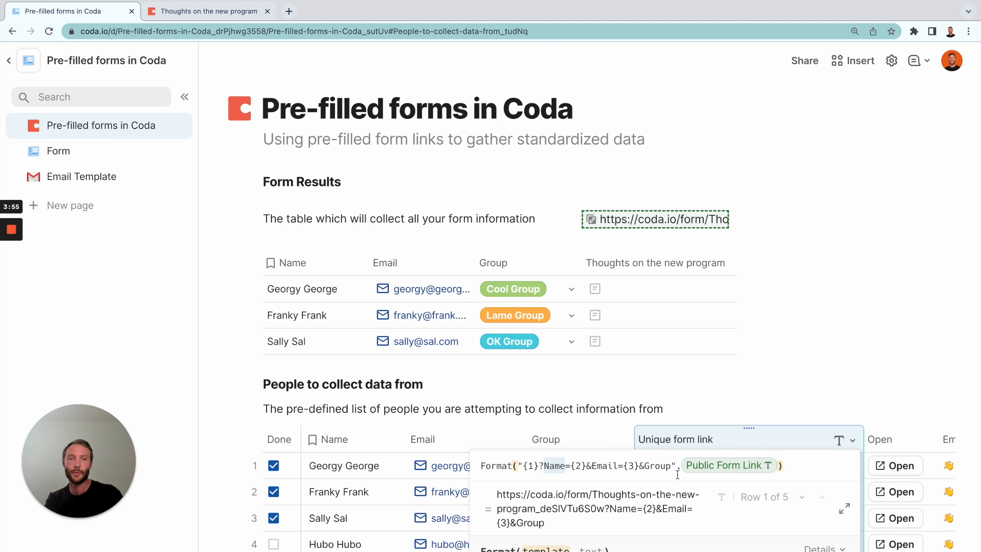
left_click(670, 466)
type("=")
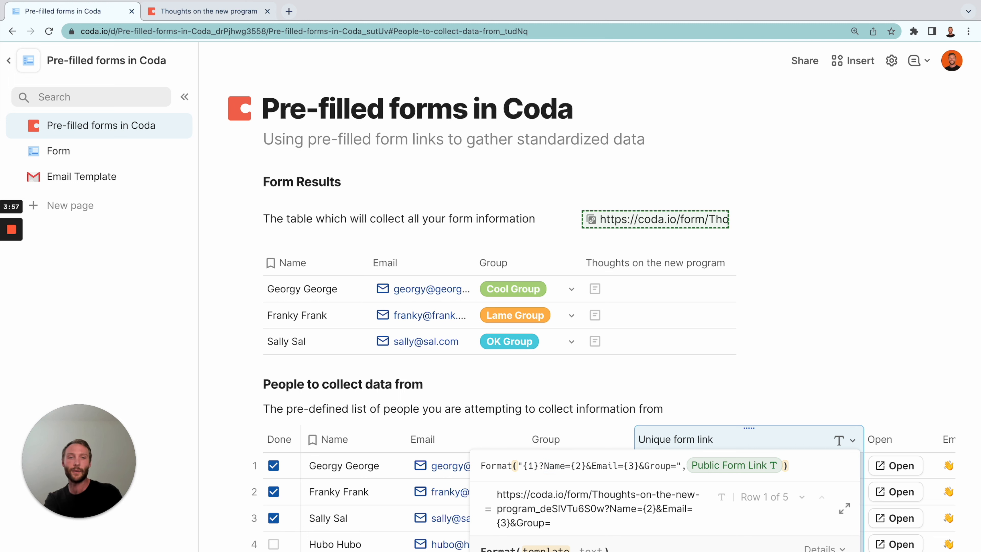
type("{")
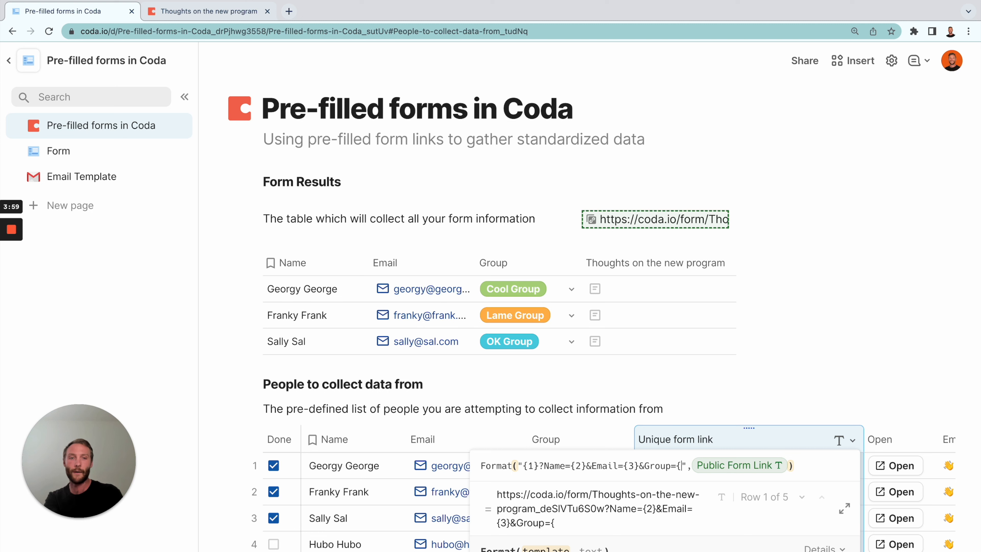
type("4}")
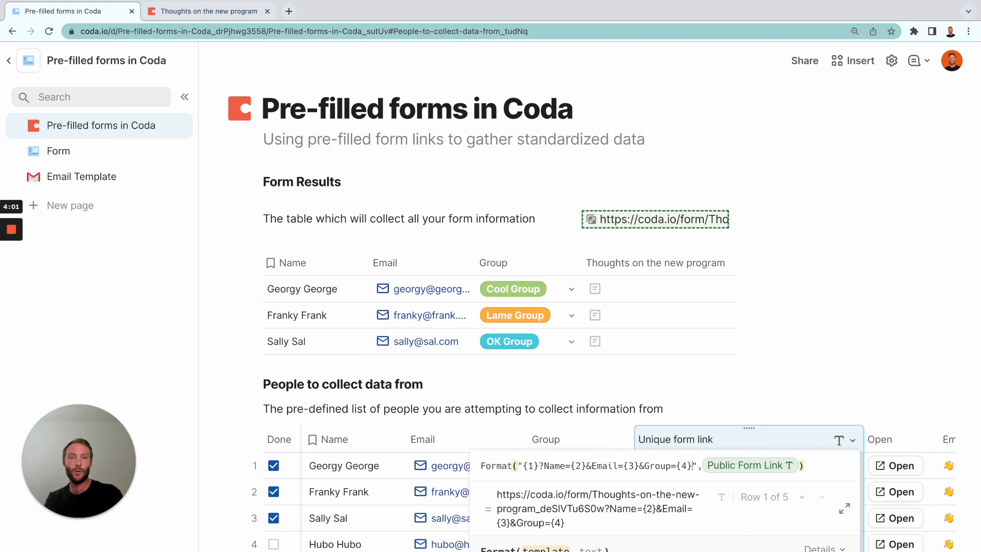
Add the Name, Email and Group columns as the formula's remaining values and apply the formula.
left_click(799, 464)
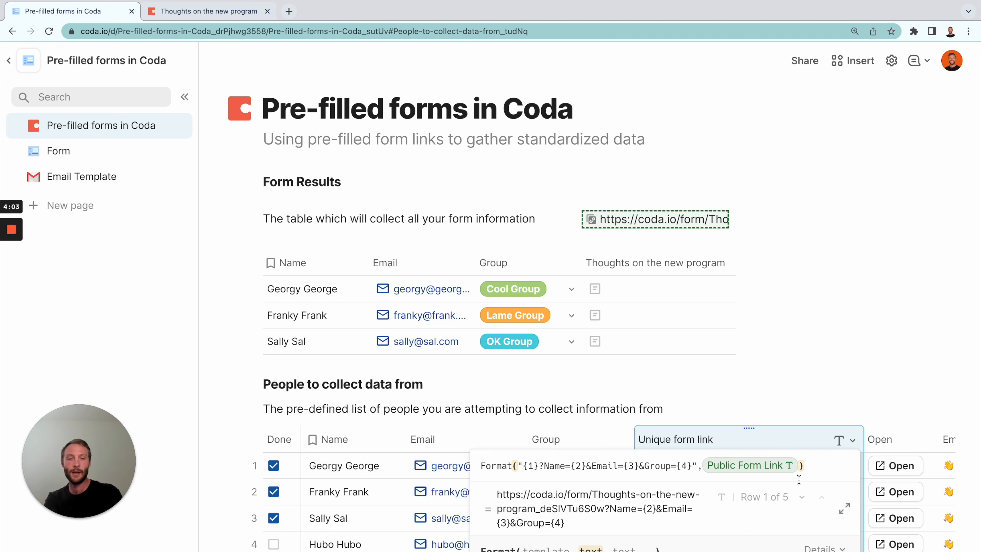
type(",Name")
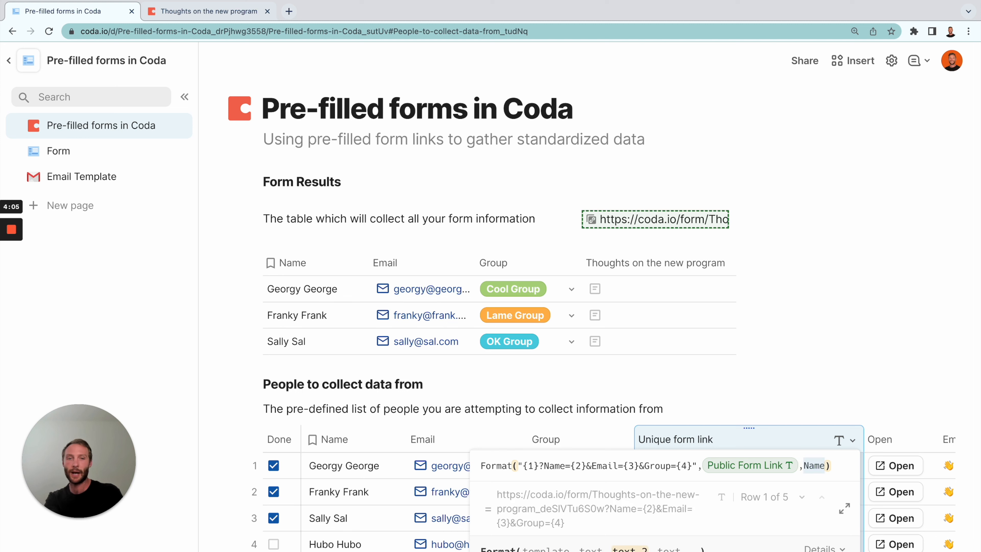
type(",Name")
type("Email")
key("Return")
type(", Email,Group")
key("Return")
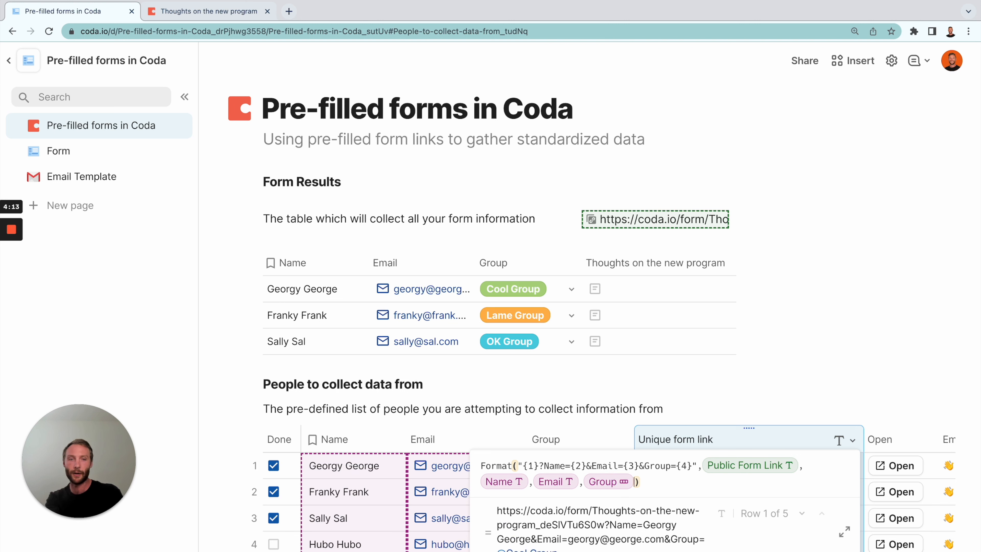
key("Return")
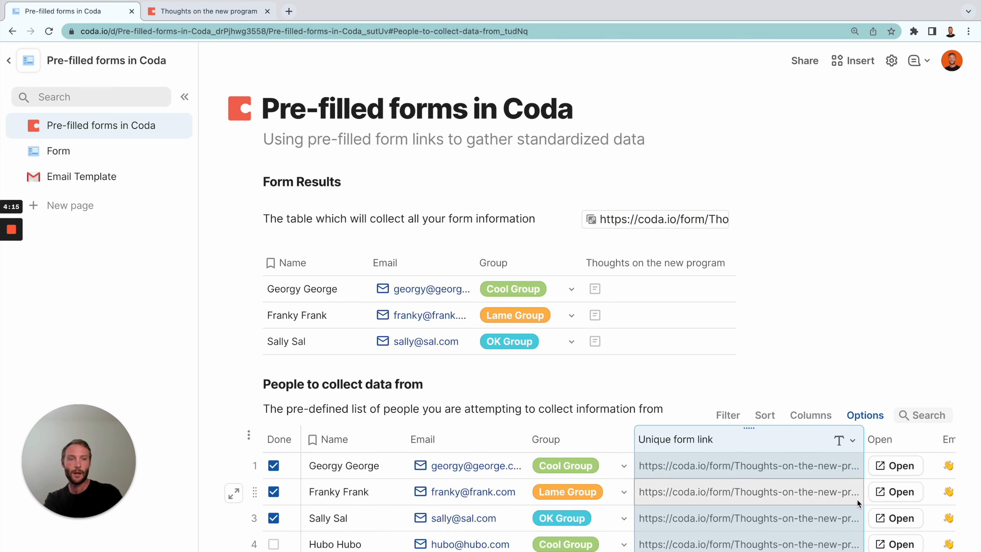
Wrap the text of the Unique form link column and widen the column.
left_click(849, 440)
left_click(864, 308)
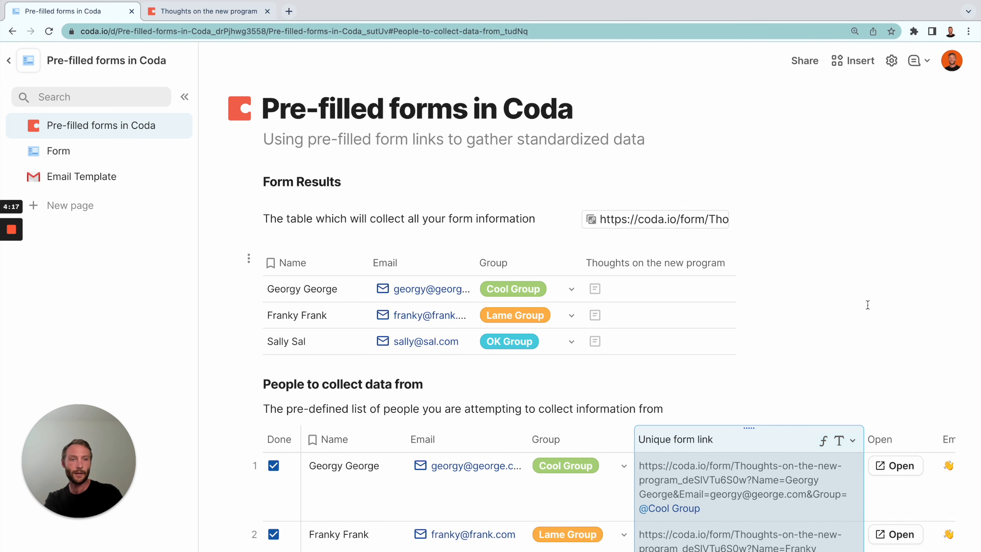
scroll(780, 440, "down", 2)
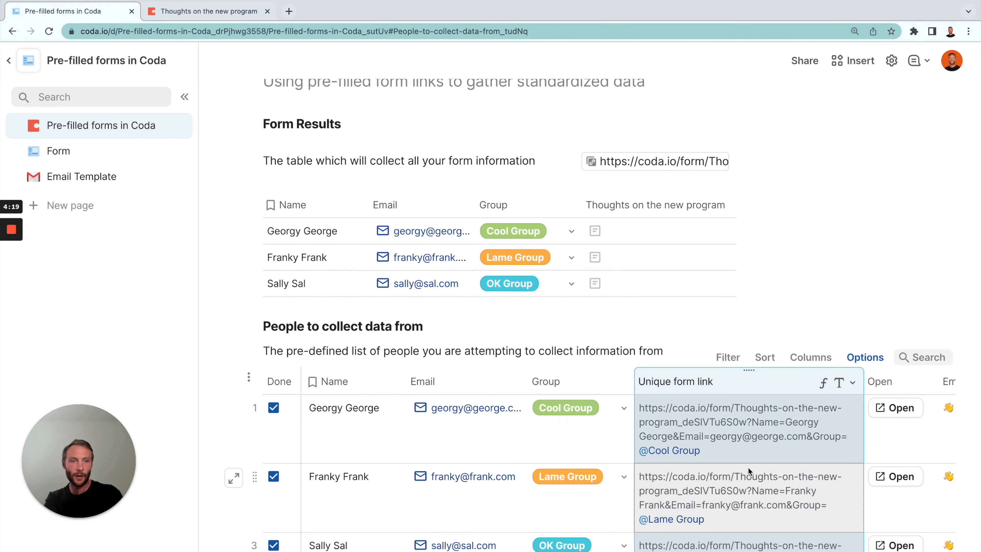
scroll(748, 467, "down", 1)
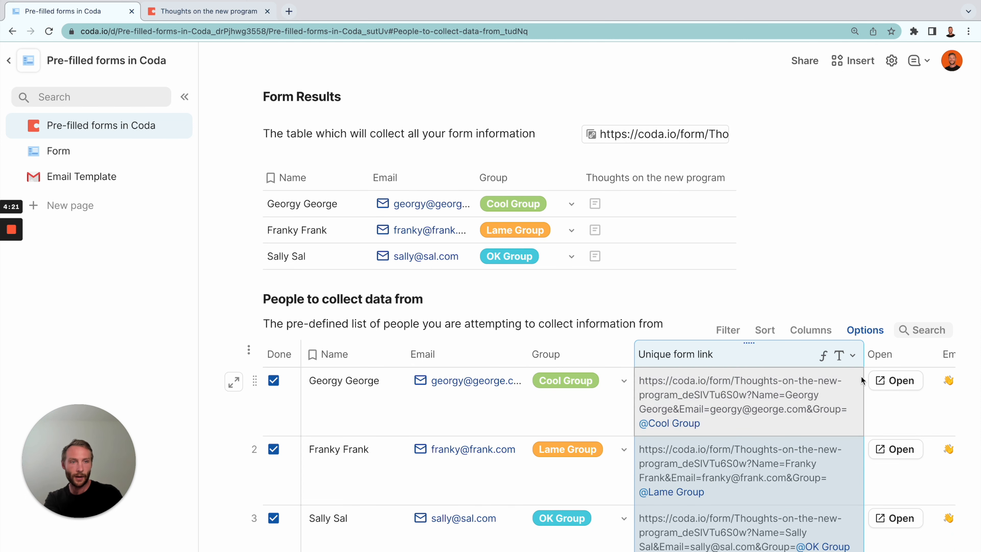
left_click_drag(896, 360, 928, 358)
Compare the first row's unique form link with the value in its Name cell.
left_click(654, 405)
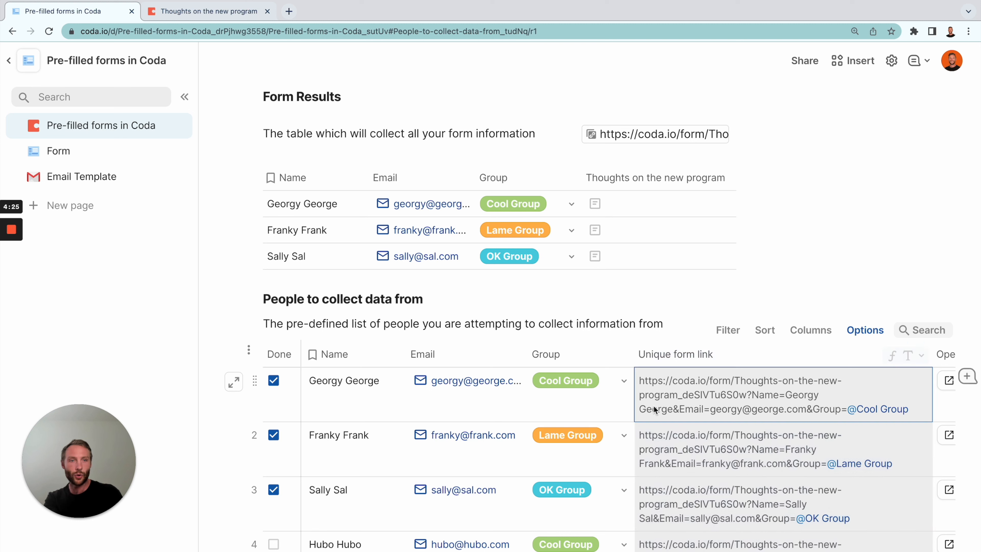
left_click(377, 391)
left_click(344, 381)
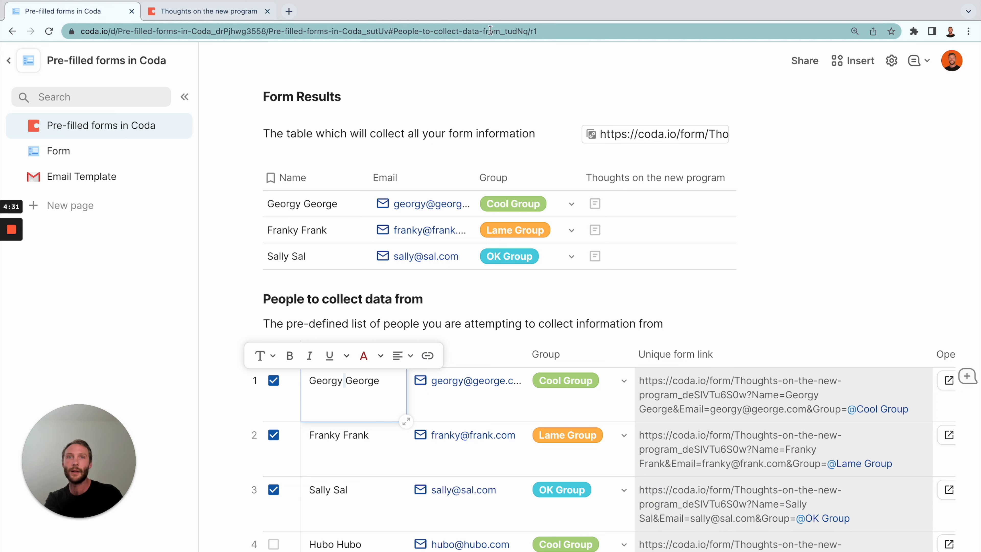
Append EncodeForUrl() to the Name value in the Unique form link column's formula and check the encoded space in the preview.
left_click(544, 30)
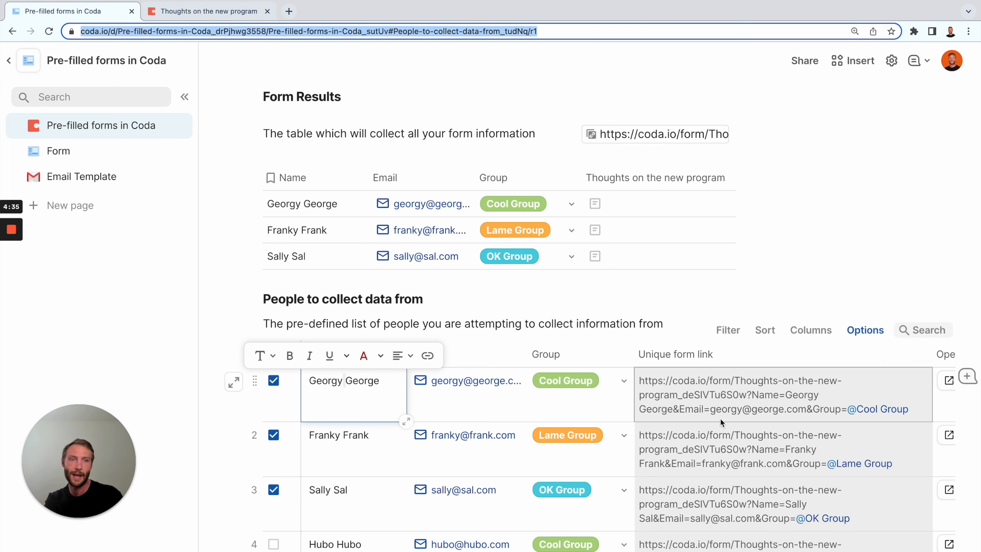
left_click(713, 453)
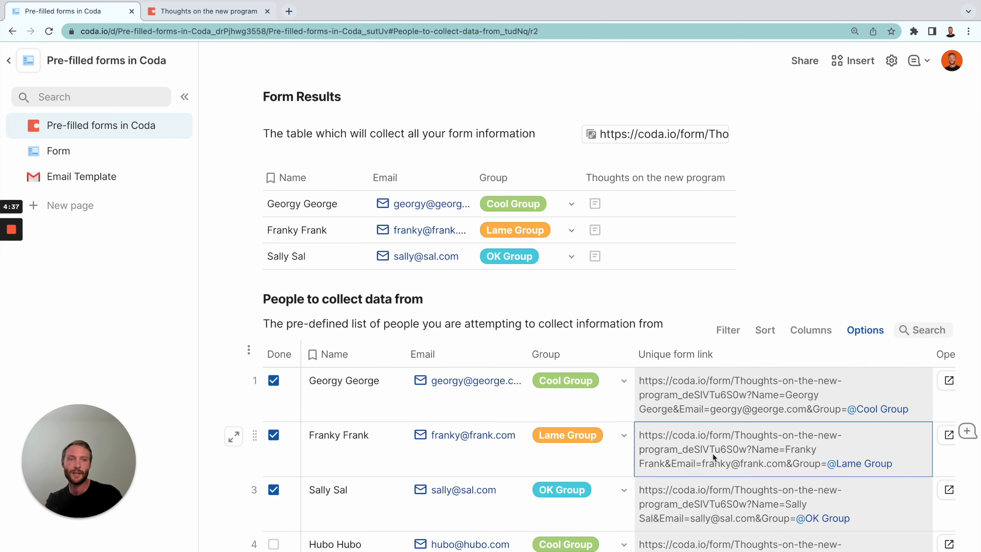
left_click(679, 355)
key("equal")
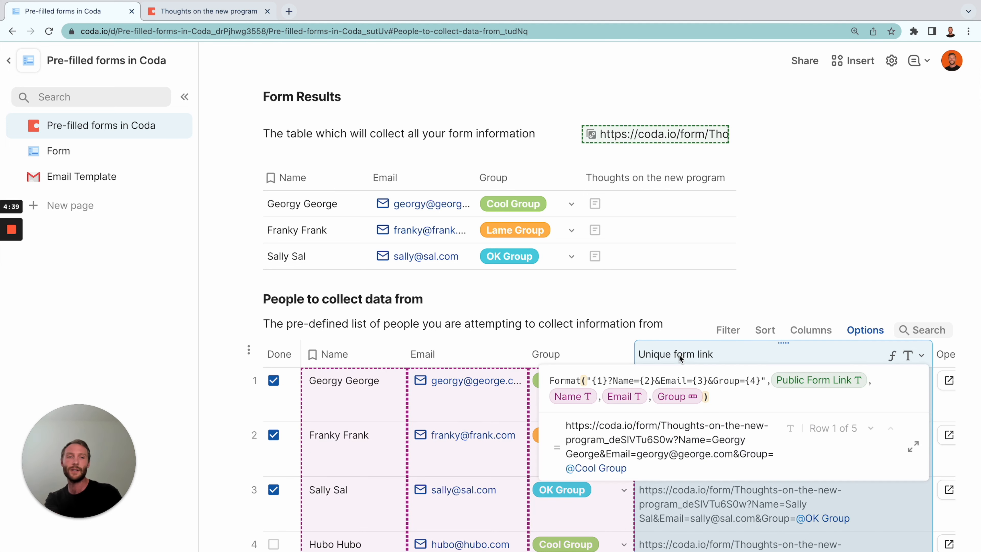
left_click(601, 403)
type(".encodeAsBase64()")
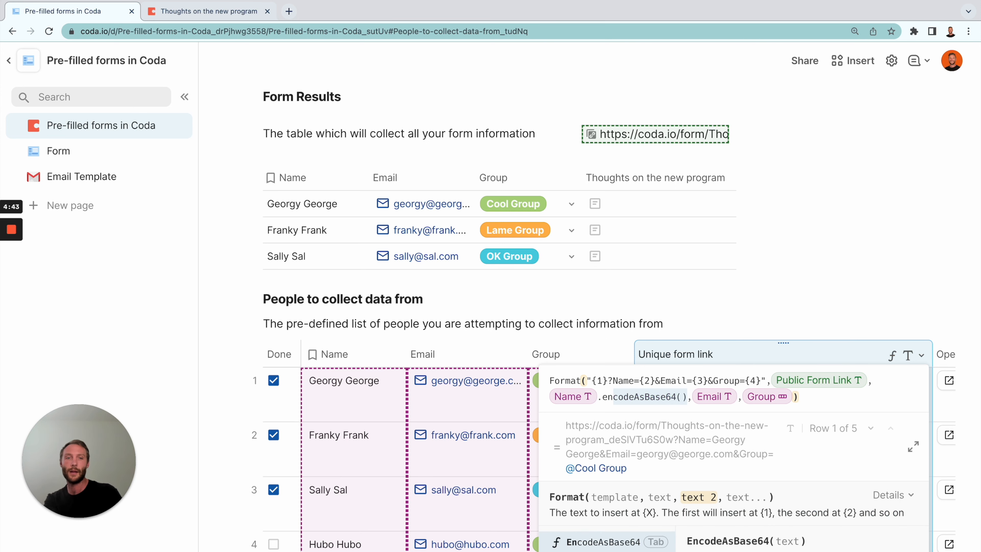
key("Down")
key("Tab")
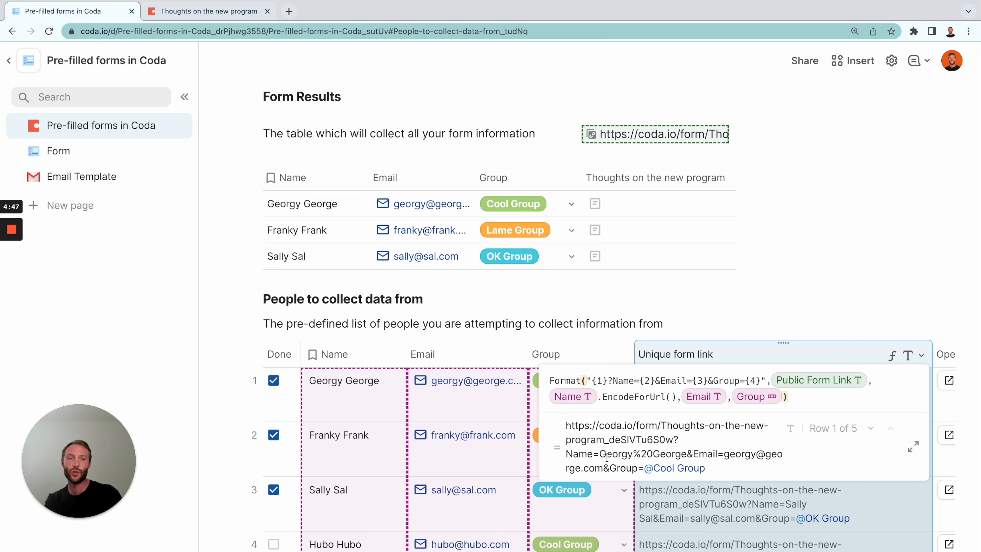
left_click_drag(634, 455, 681, 454)
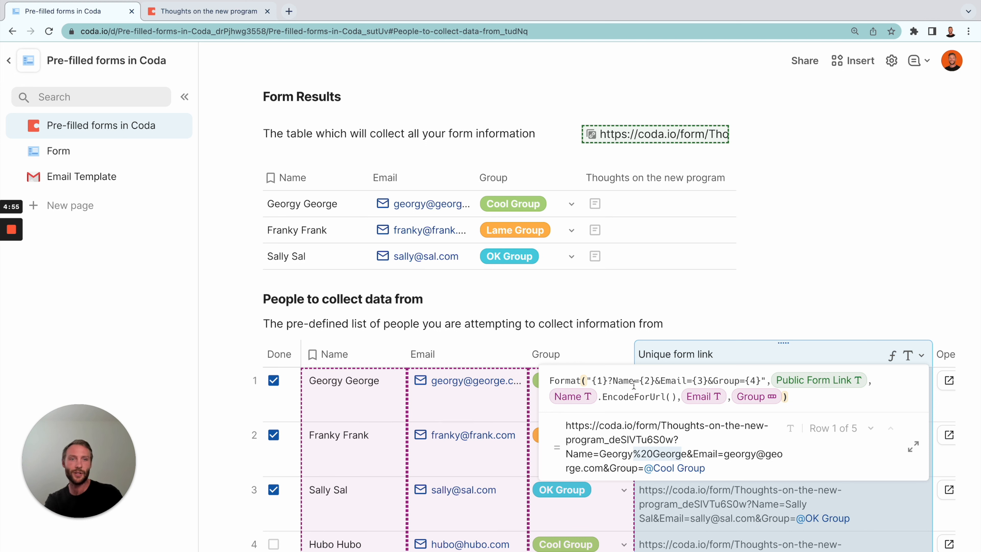
left_click_drag(673, 398, 605, 399)
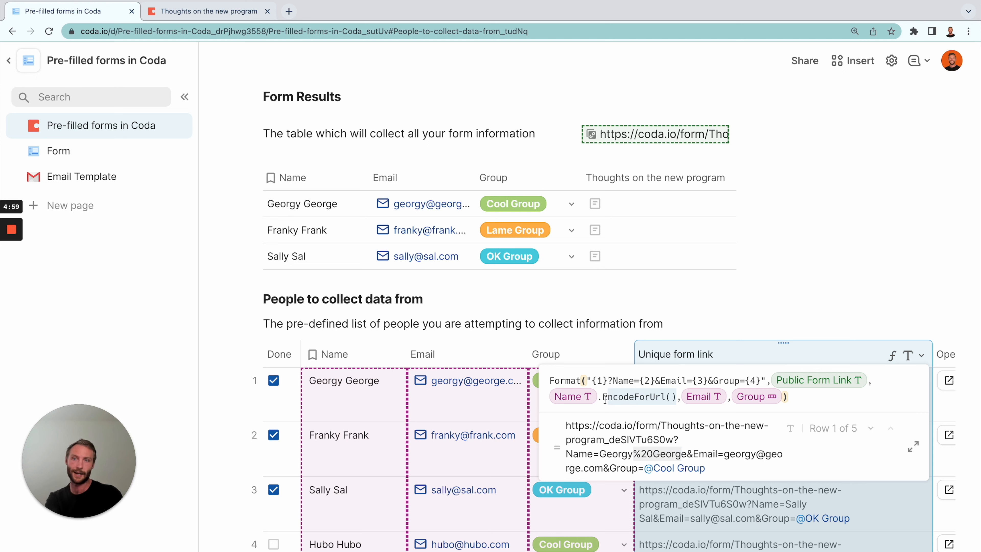
Append EncodeForUrl() to the Email and Group values as well and apply the formula.
left_click(727, 398)
type(".EncodeForUrl()")
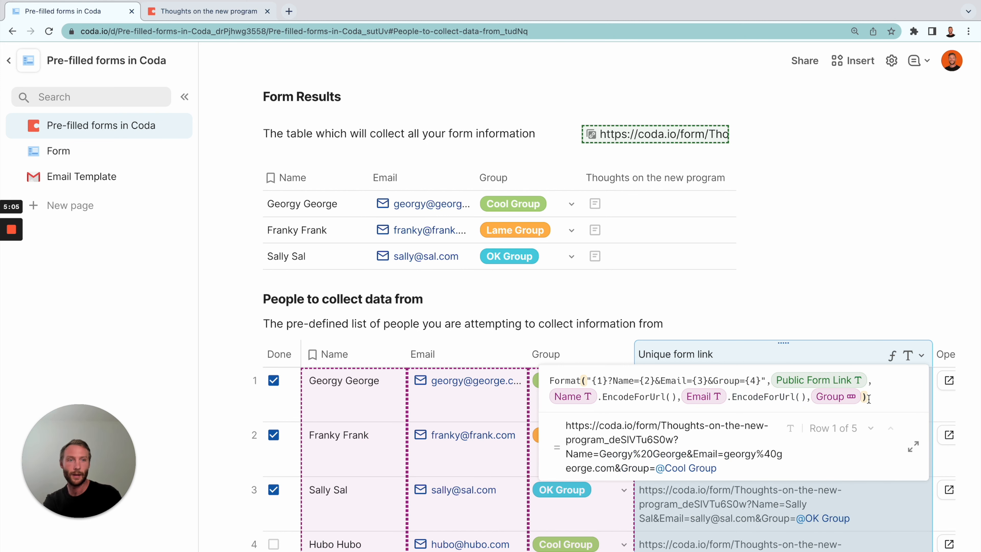
left_click(863, 396)
type(".encodeAsBase64()")
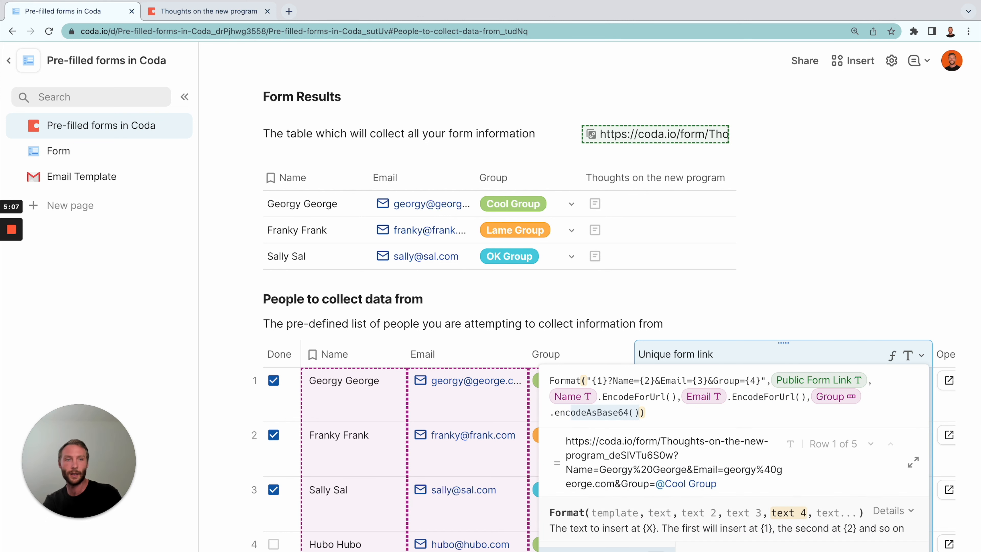
key("Down")
key("Return")
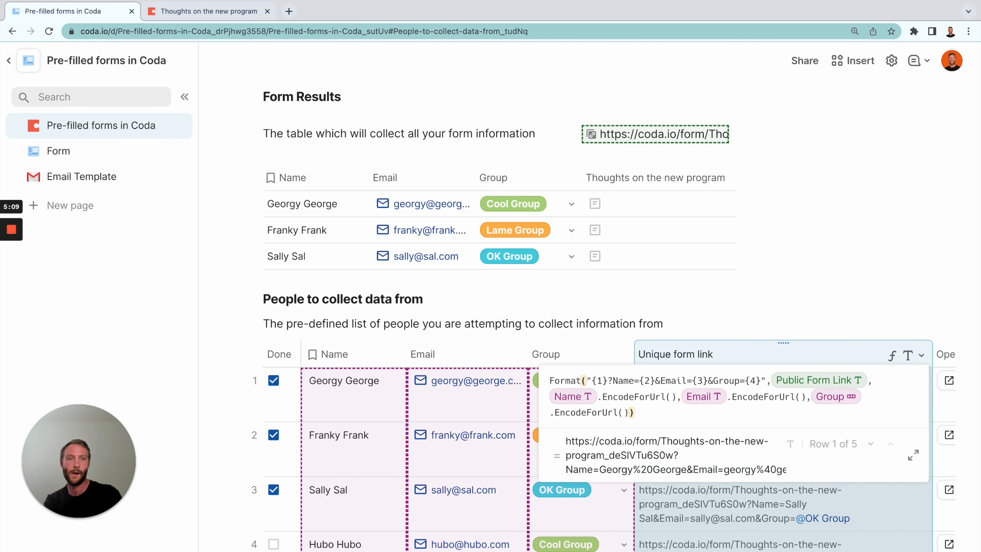
key("Return")
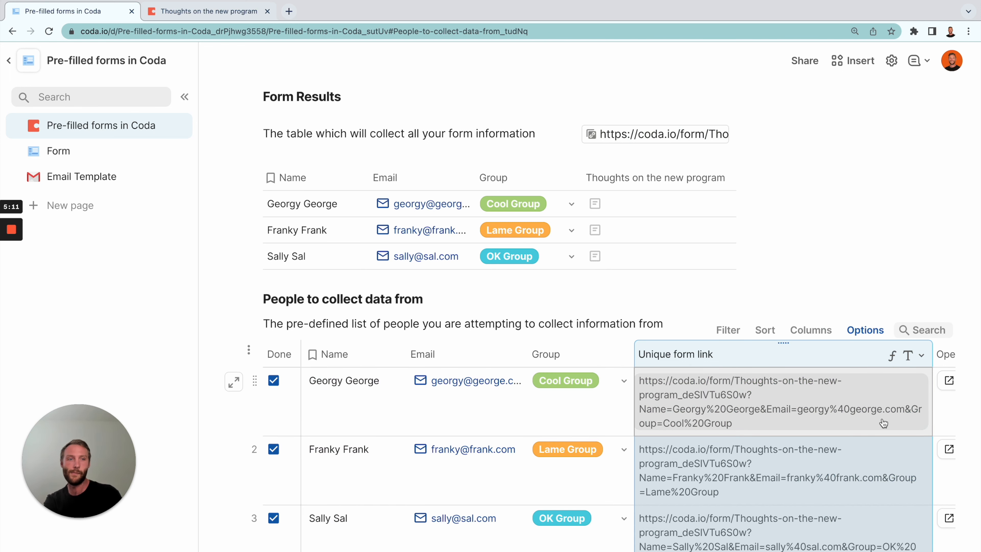
Turn off text wrapping for the Unique form link column.
scroll(856, 425, "right", 4)
left_click(846, 351)
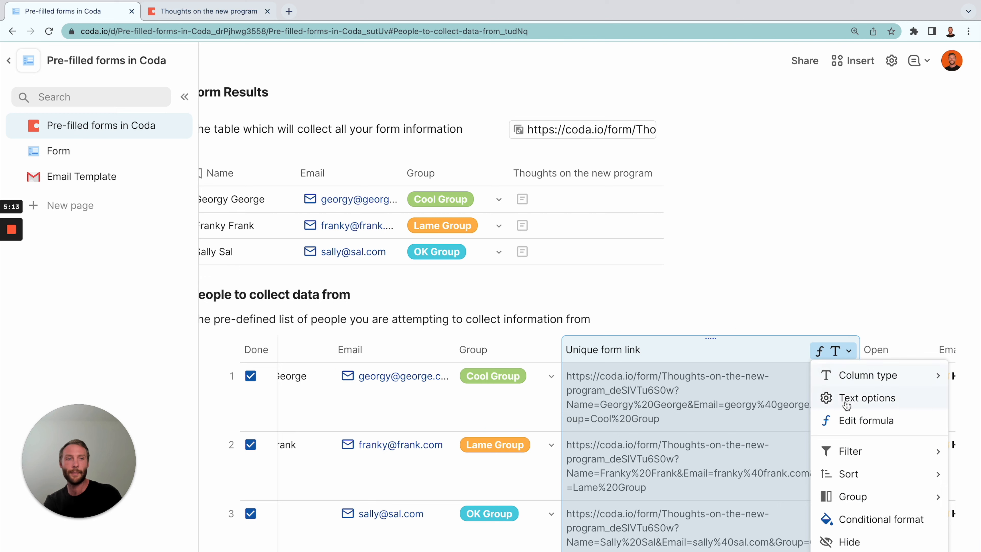
scroll(849, 538, "down", 2)
mouse_move(864, 516)
scroll(864, 516, "down", 2)
left_click(849, 495)
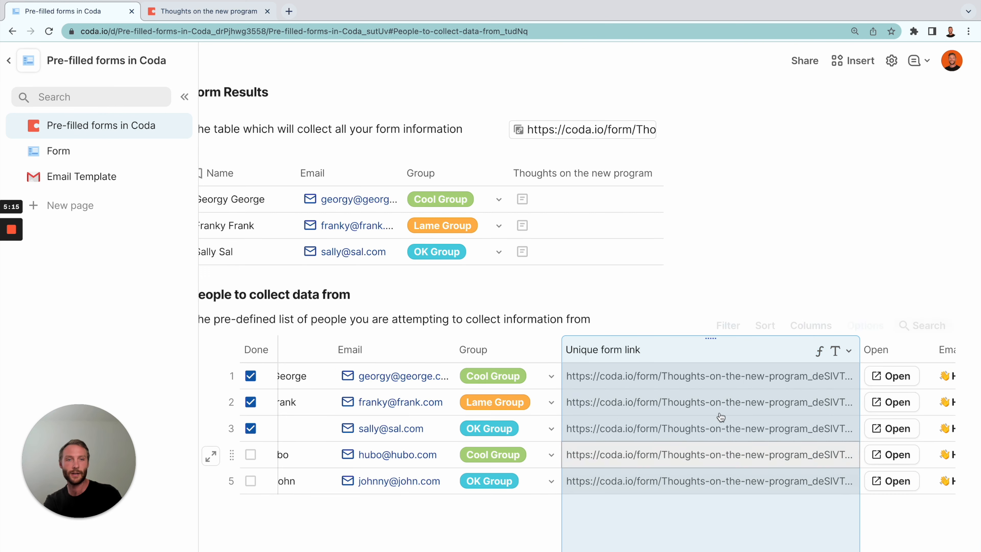
Open the first person's pre-filled form and check its Name, Email and Thoughts on the new program fields.
scroll(712, 410, "right", 1)
left_click(875, 377)
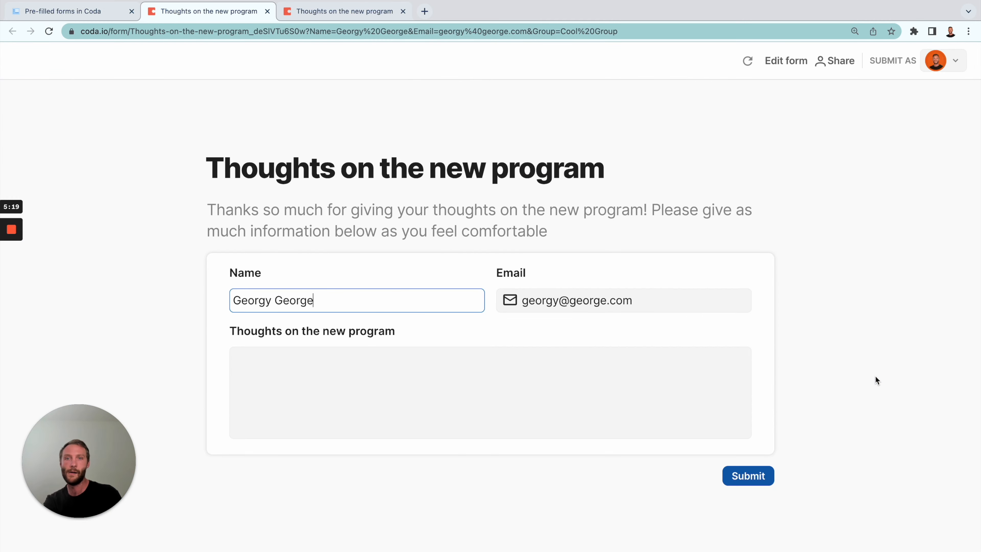
left_click(587, 305)
left_click(459, 398)
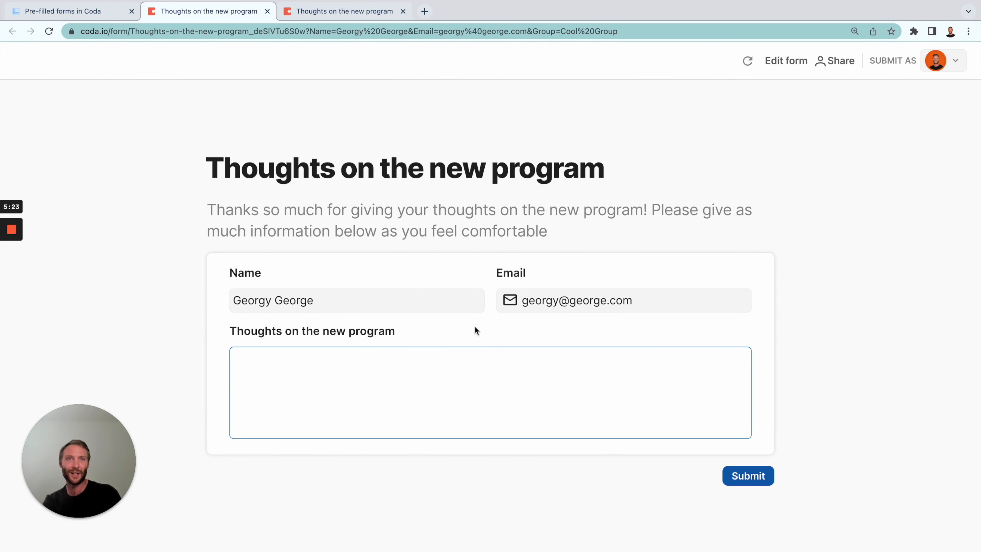
Examine the Group parameter at the end of the opened form's URL and compare it with the form's fields.
left_click(622, 31)
double_click(622, 31)
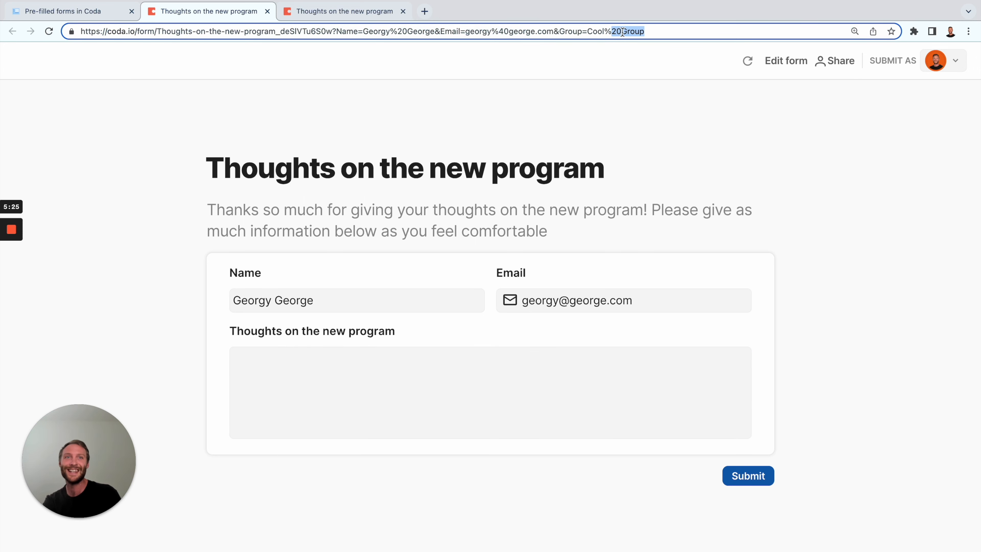
left_click_drag(657, 25, 586, 29)
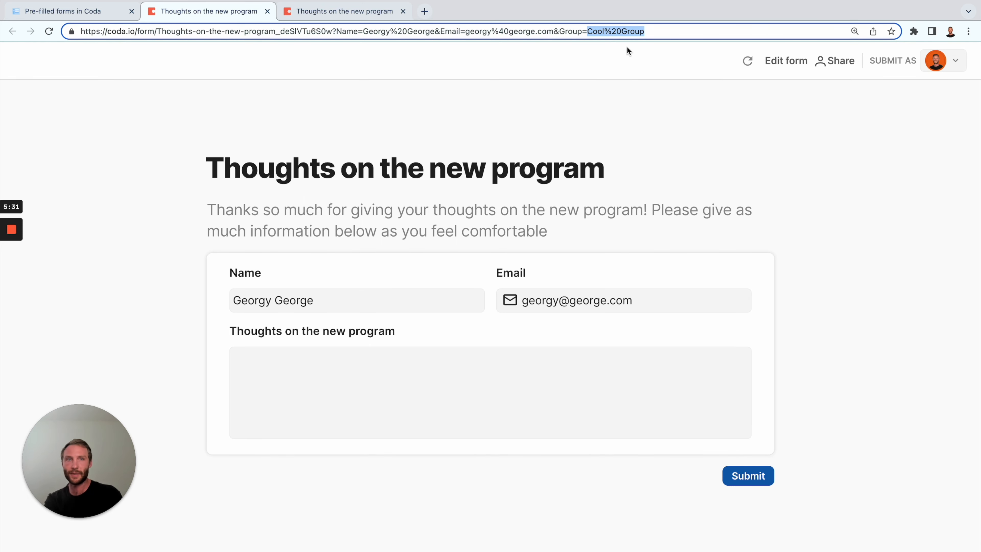
double_click(596, 28)
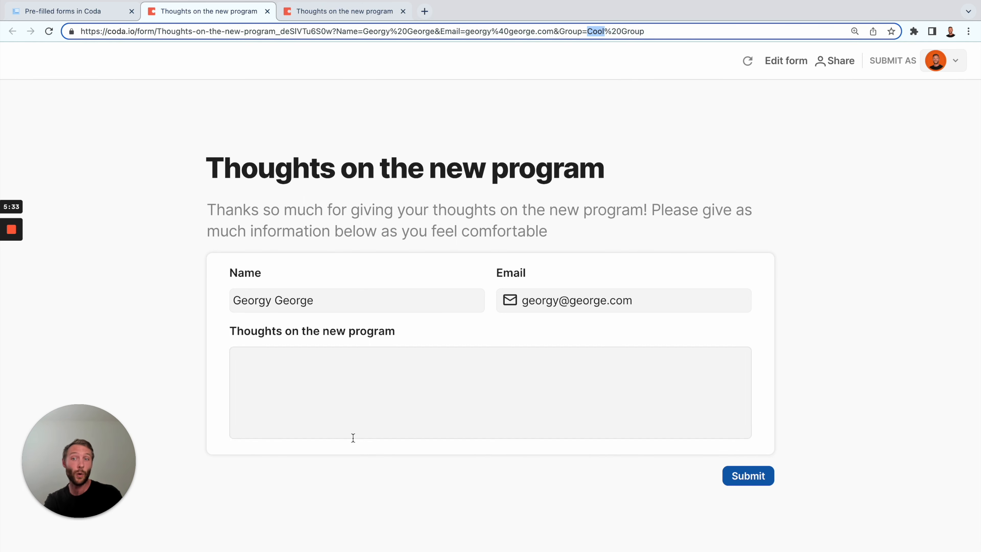
left_click(405, 400)
left_click(573, 32)
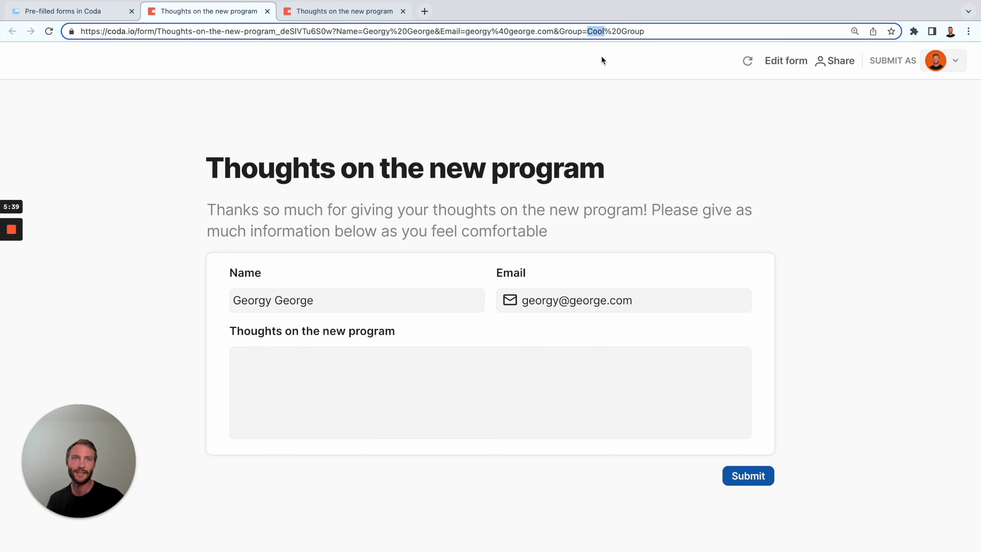
Enter "These are my thoughts" under Thoughts on the new program and submit the form.
left_click(483, 416)
type("These are my thoughts")
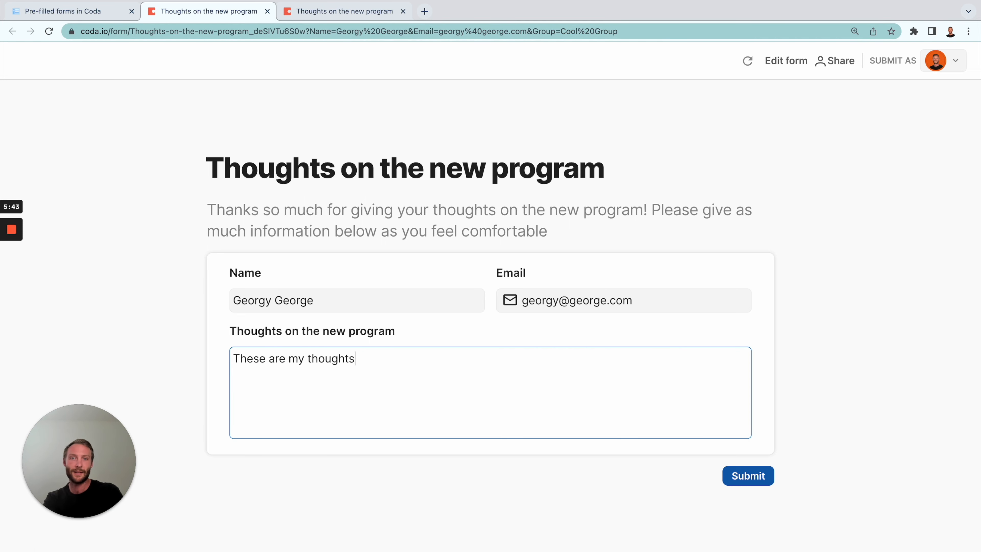
left_click(766, 477)
Return to the Pre-filled forms in Coda doc and review the newly submitted row and its thoughts in Form Results.
left_click(80, 12)
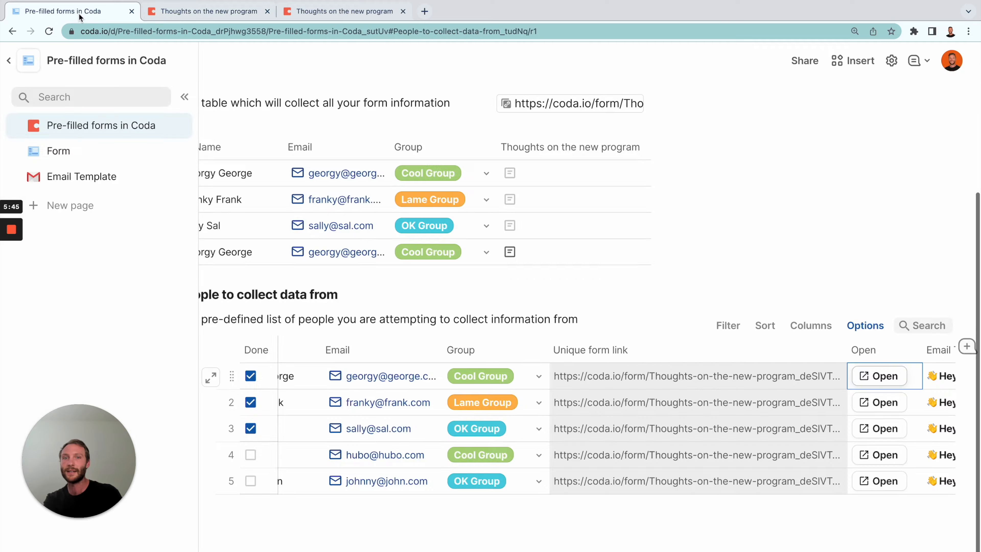
scroll(526, 252, "left", 3)
left_click(339, 254)
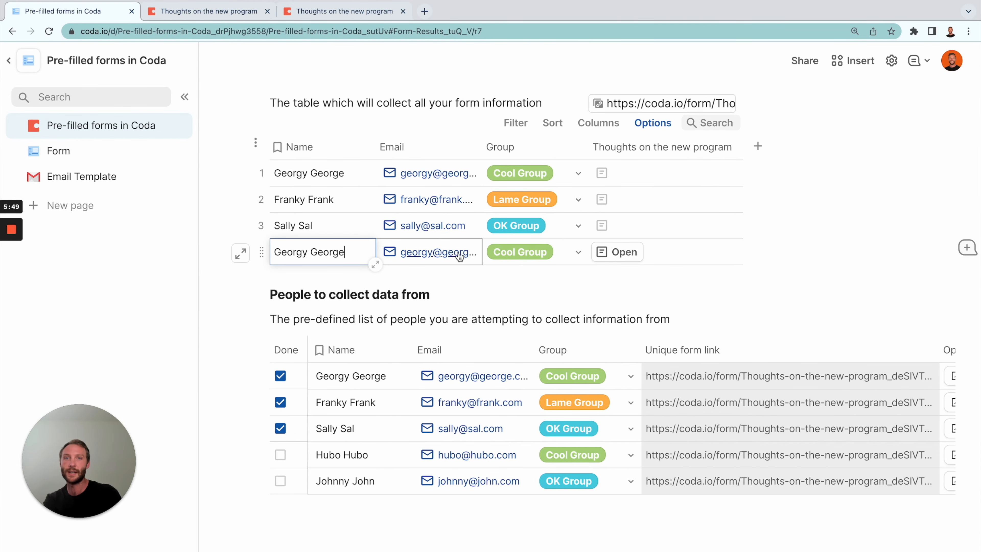
left_click(618, 252)
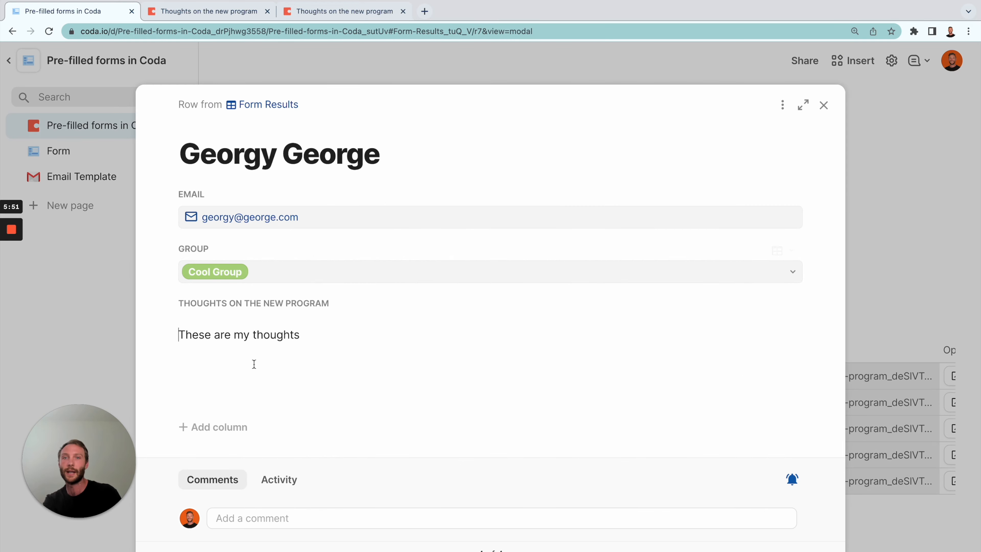
triple_click(277, 335)
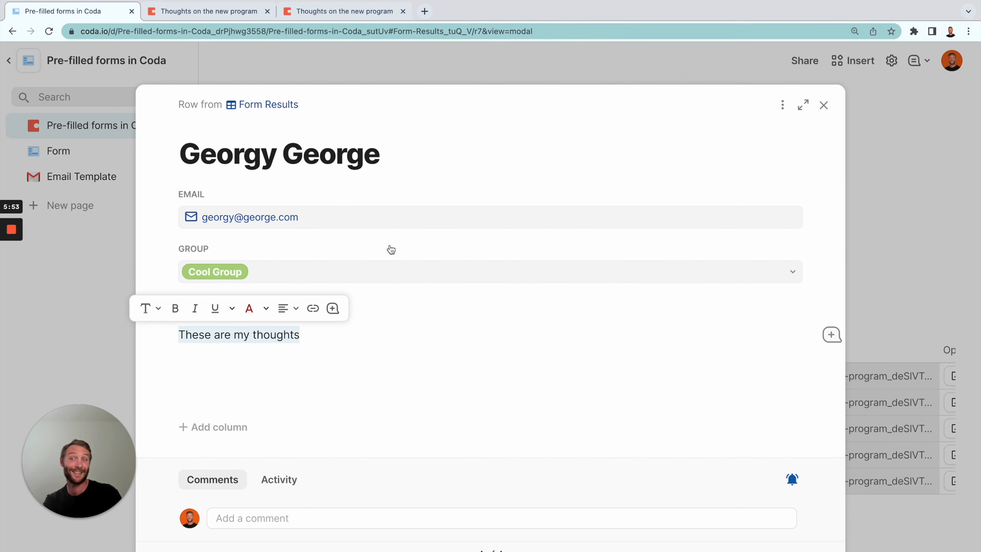
left_click(857, 101)
scroll(543, 238, "up", 5)
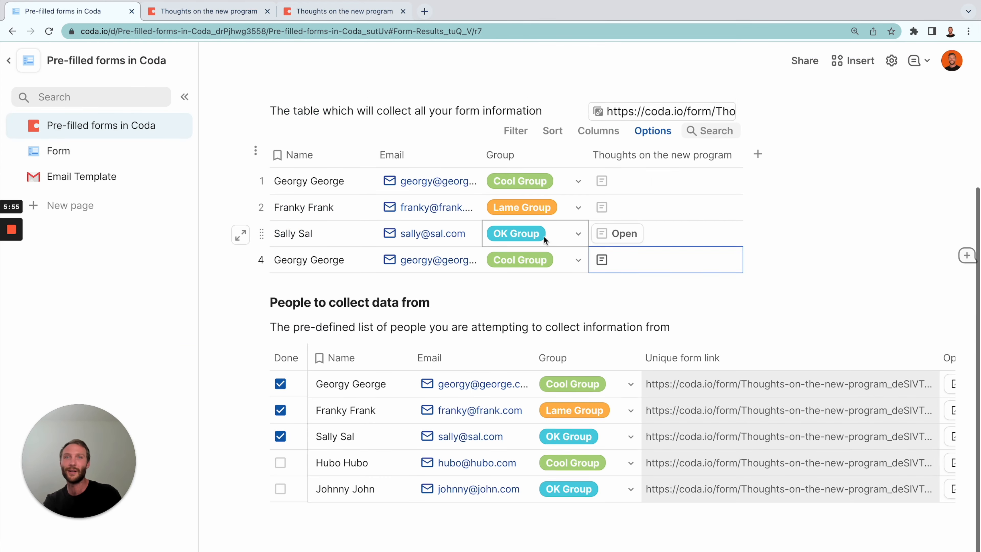